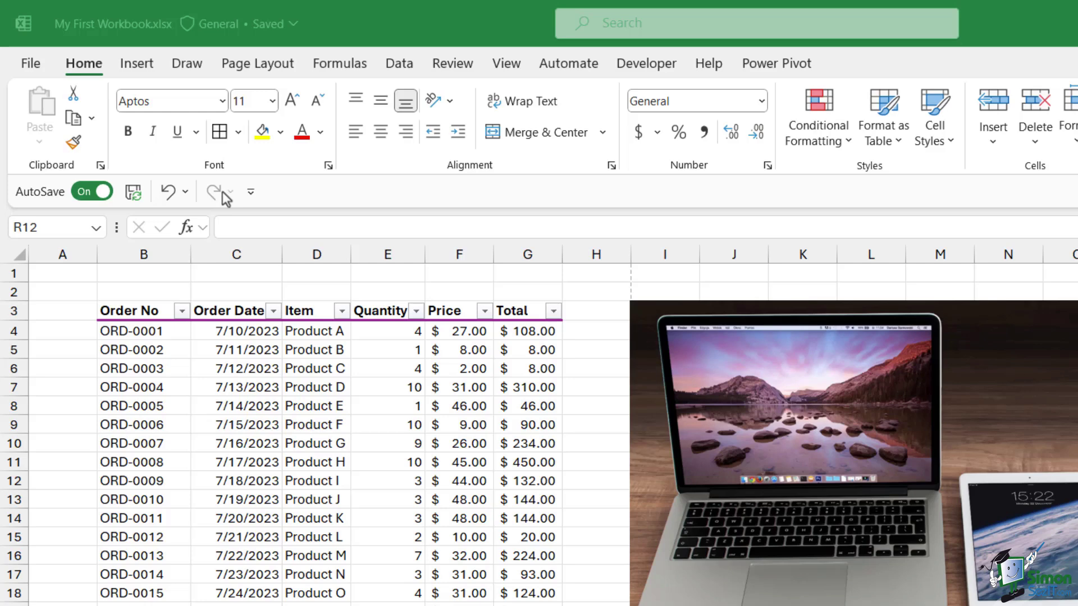
Add the Home tab's Bold command to the Quick Access Toolbar.
left_click(315, 66)
left_click(257, 64)
left_click(85, 65)
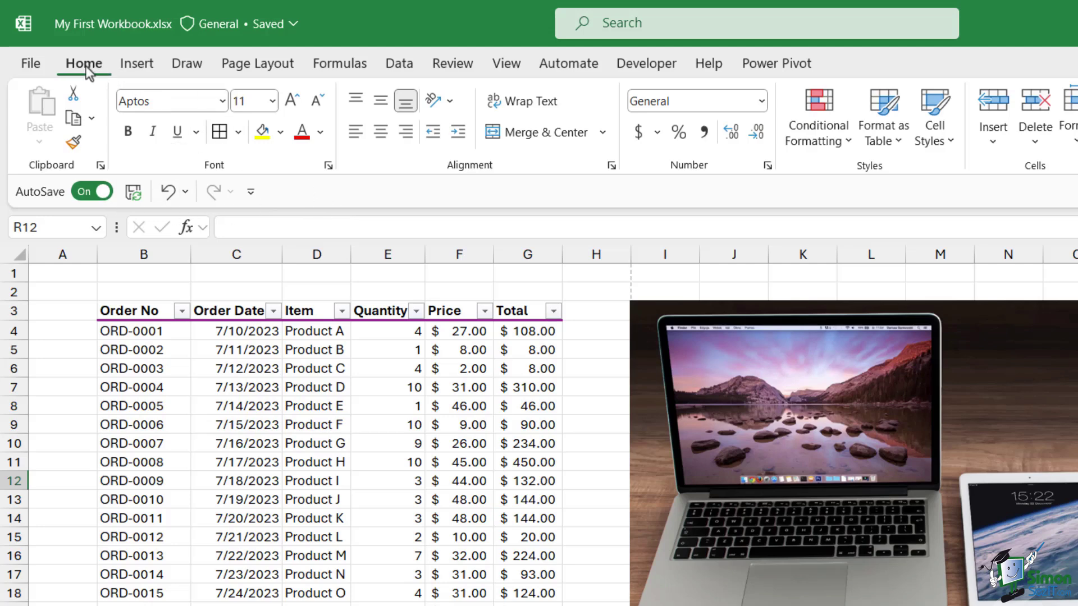
right_click(128, 141)
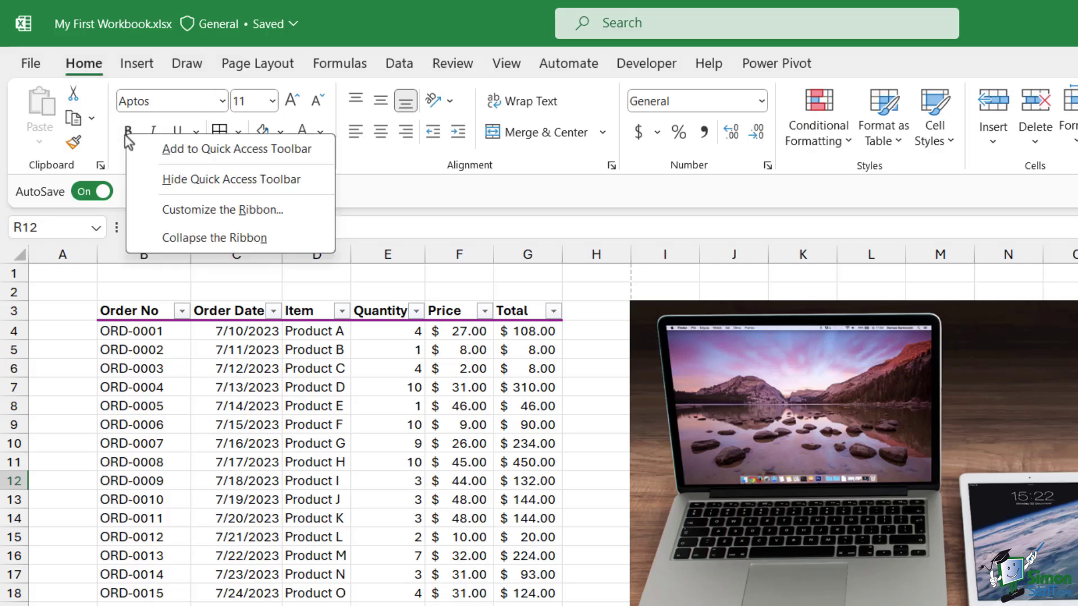
left_click(311, 149)
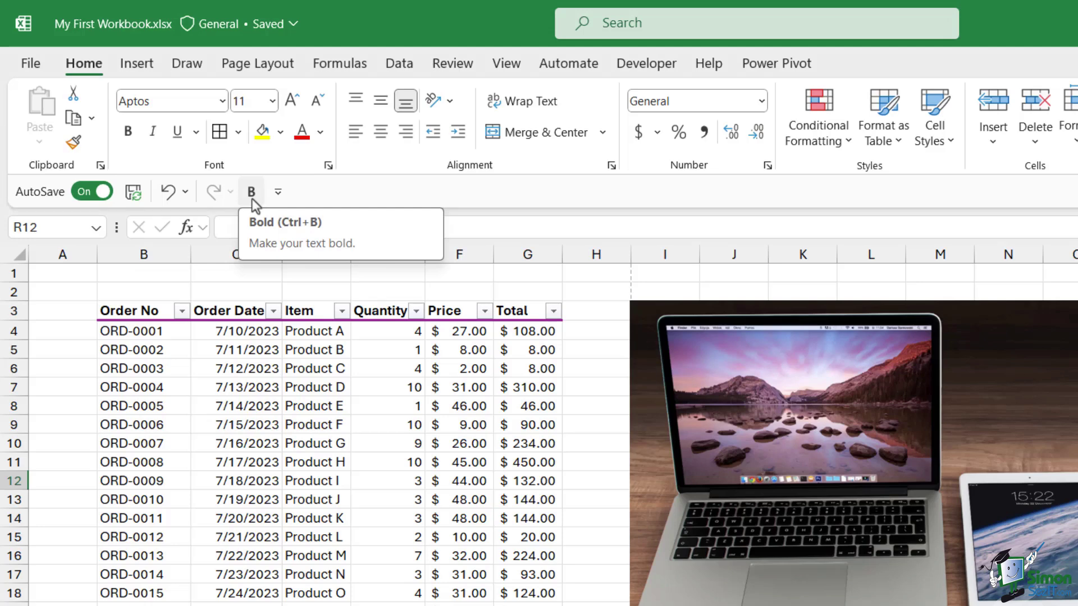
Add the Data tab's Sort, Filter, Flash Fill and Text to Columns to the Quick Access Toolbar.
left_click(399, 64)
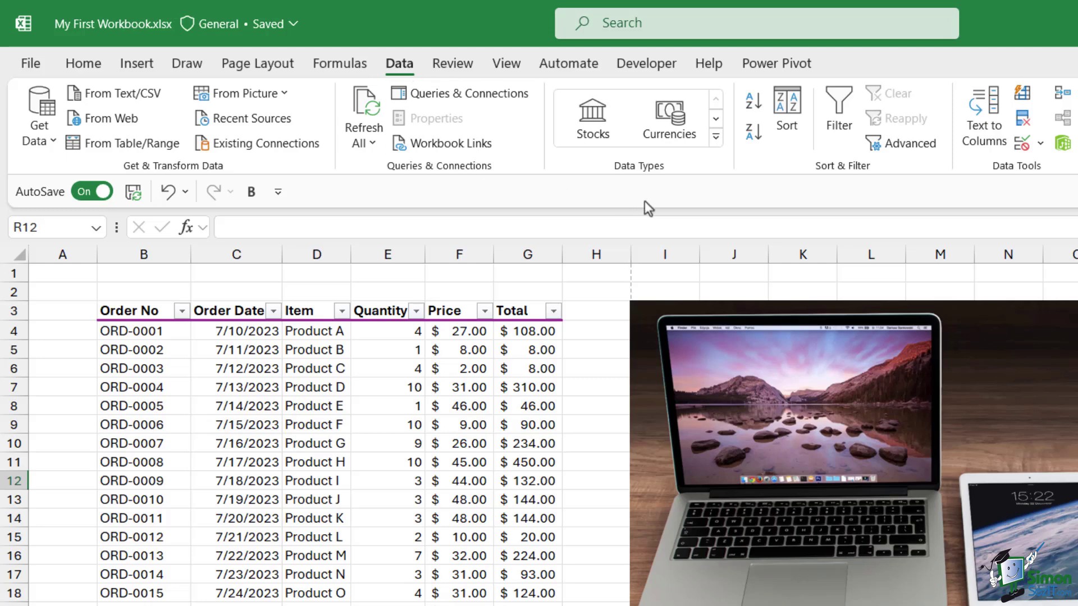
right_click(786, 103)
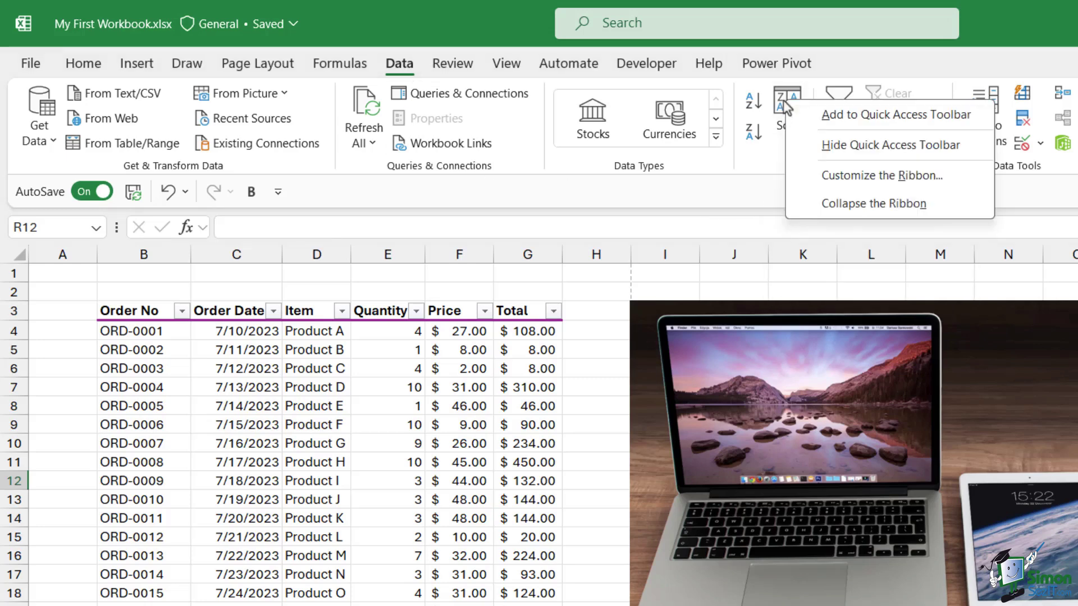
left_click(813, 119)
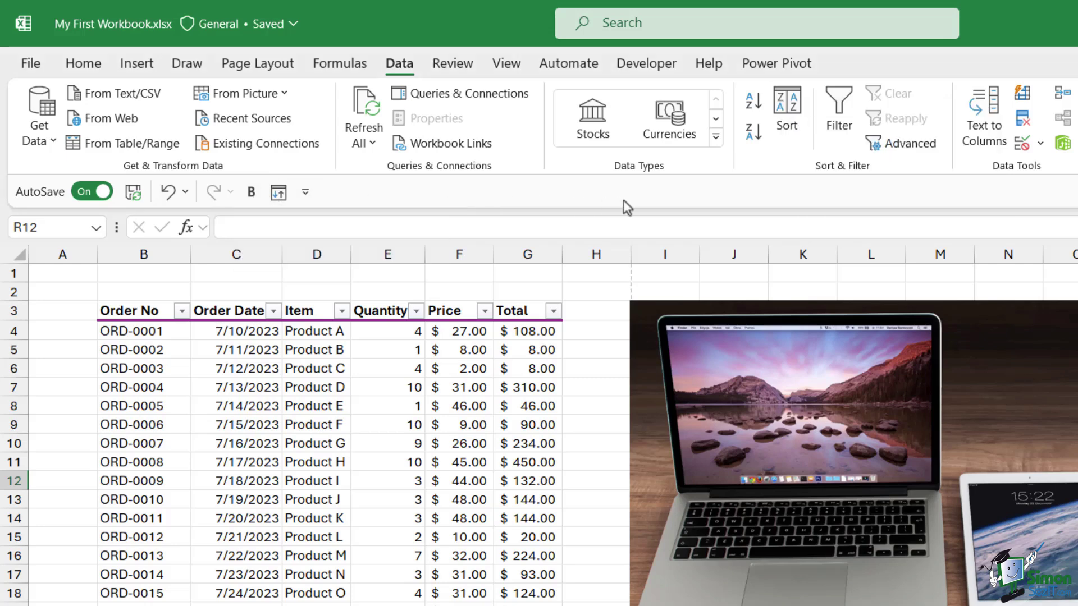
right_click(842, 108)
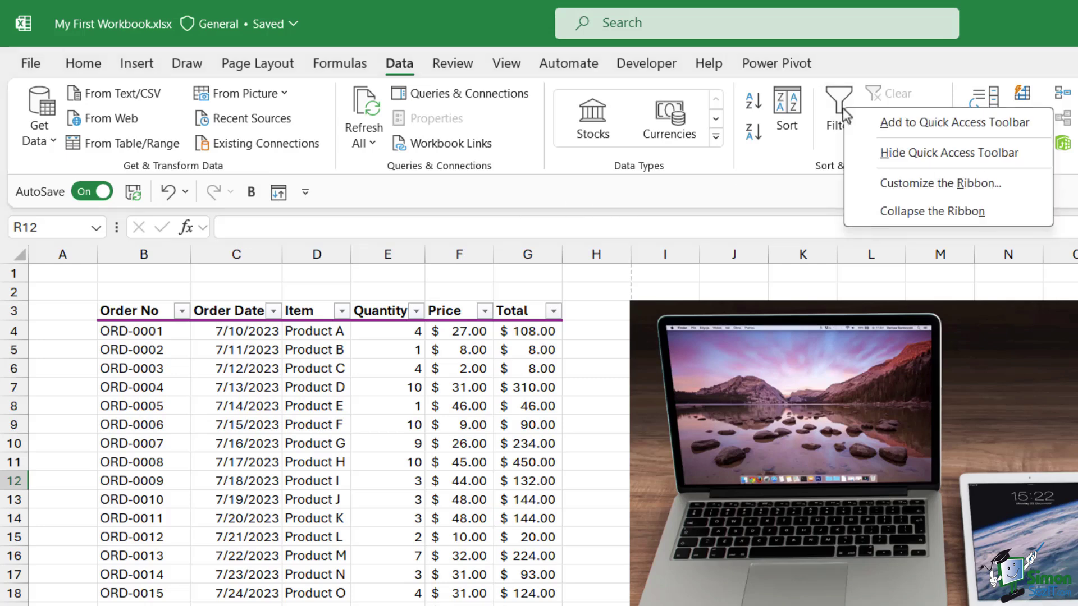
left_click(885, 123)
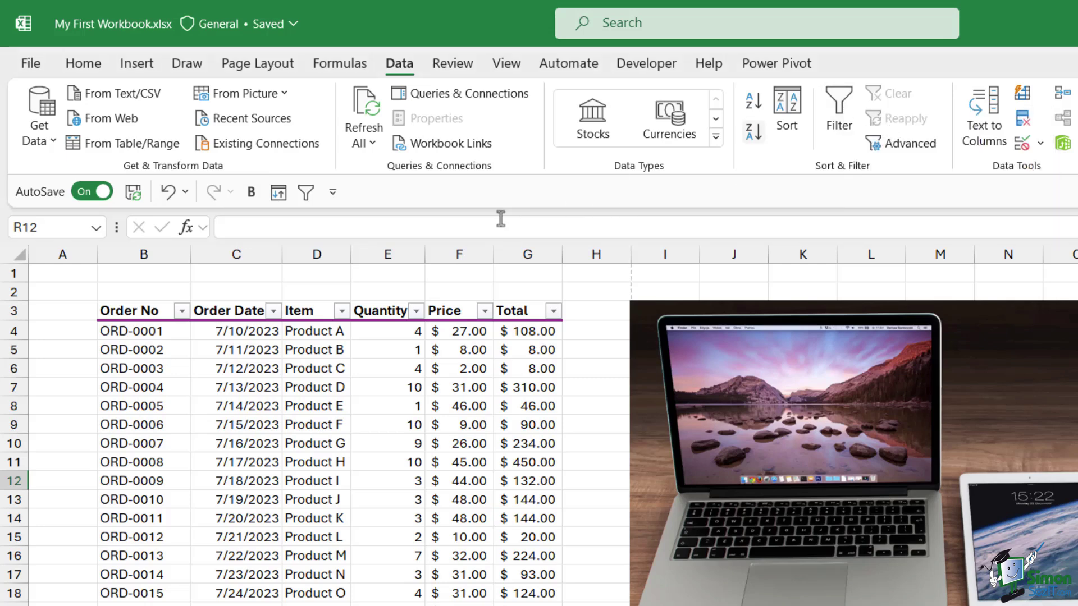
right_click(1023, 95)
left_click(1067, 108)
right_click(985, 128)
left_click(1010, 136)
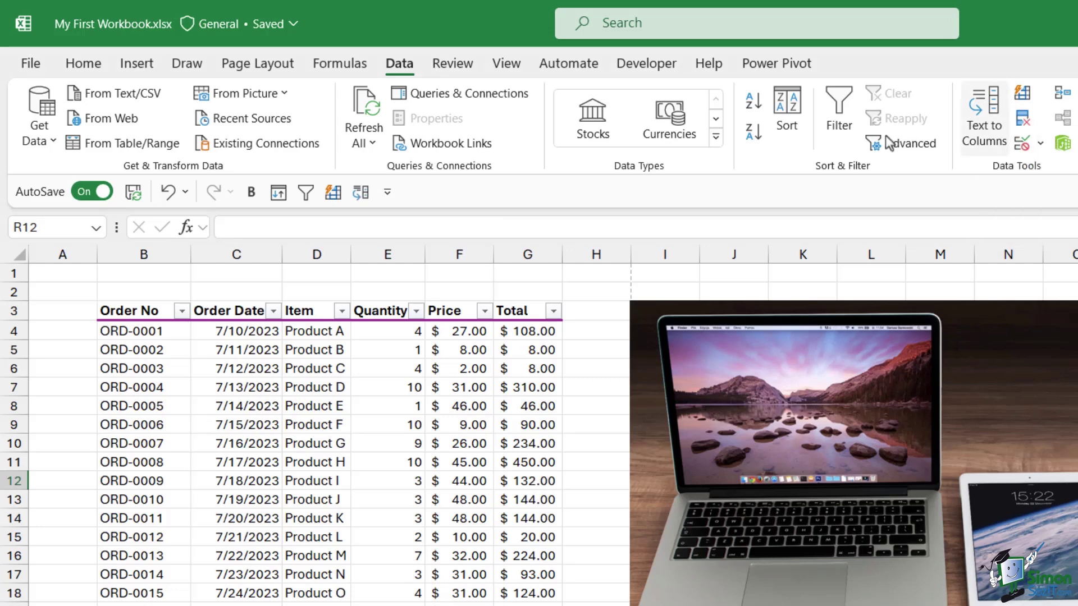
Check Spelling, then Quick Print, then New in the toolbar's customisation dropdown.
left_click(389, 193)
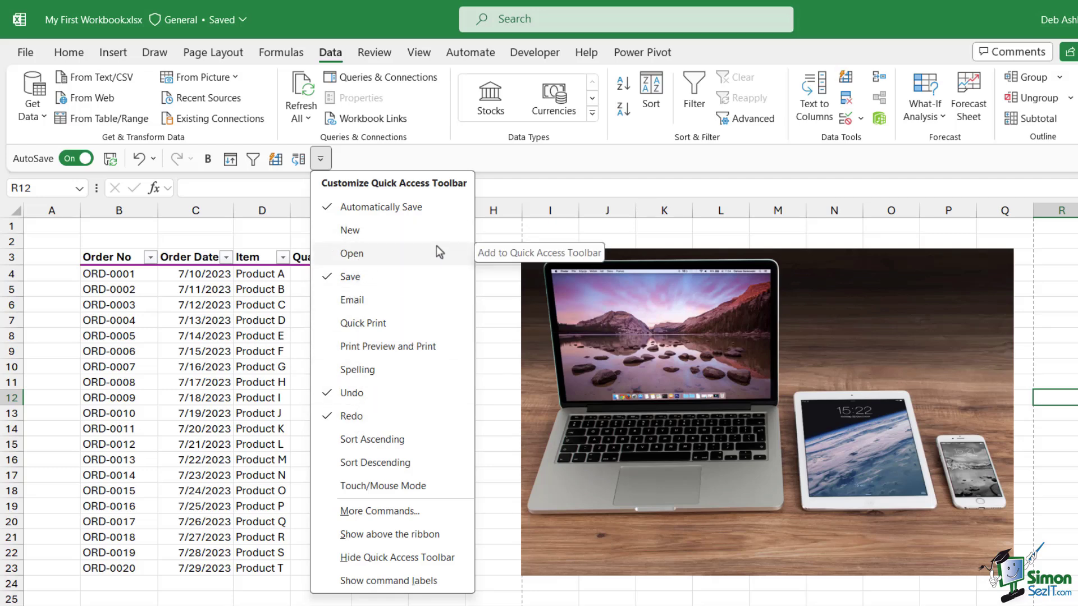
left_click(369, 373)
left_click(344, 160)
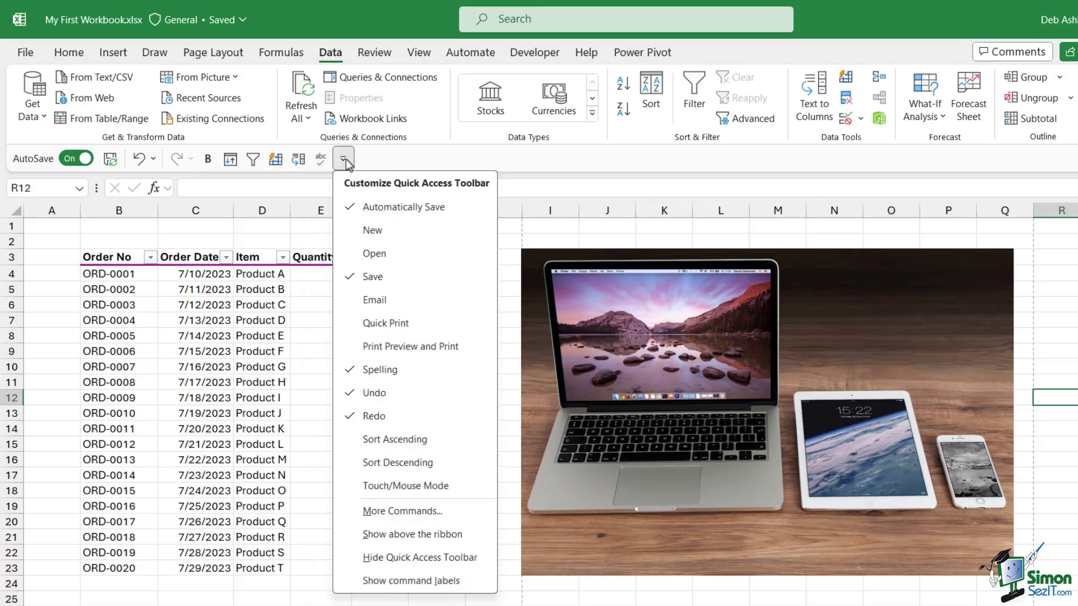
left_click(374, 323)
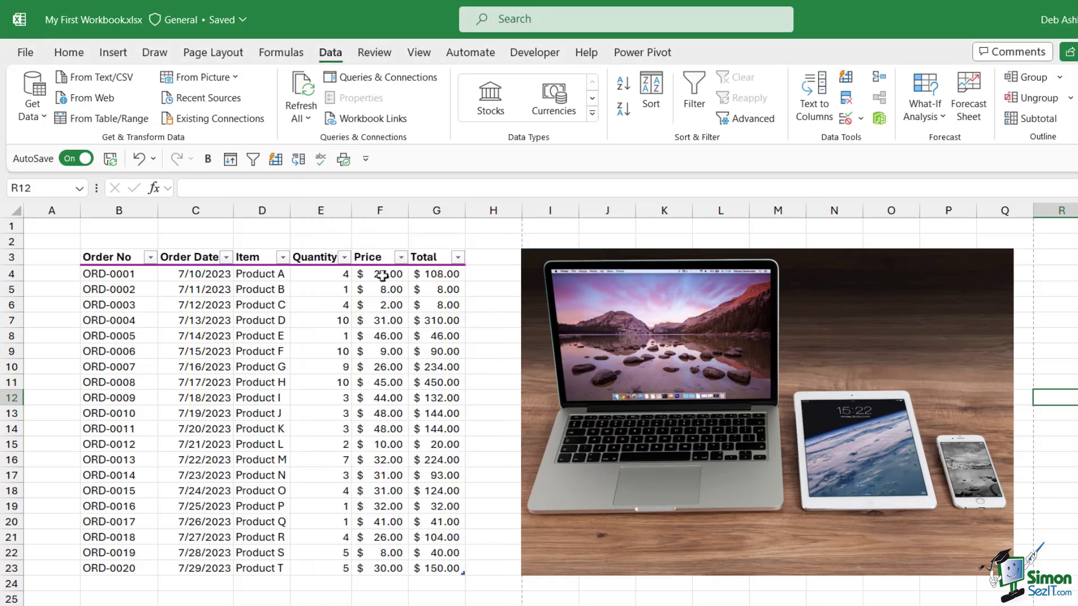
left_click(367, 160)
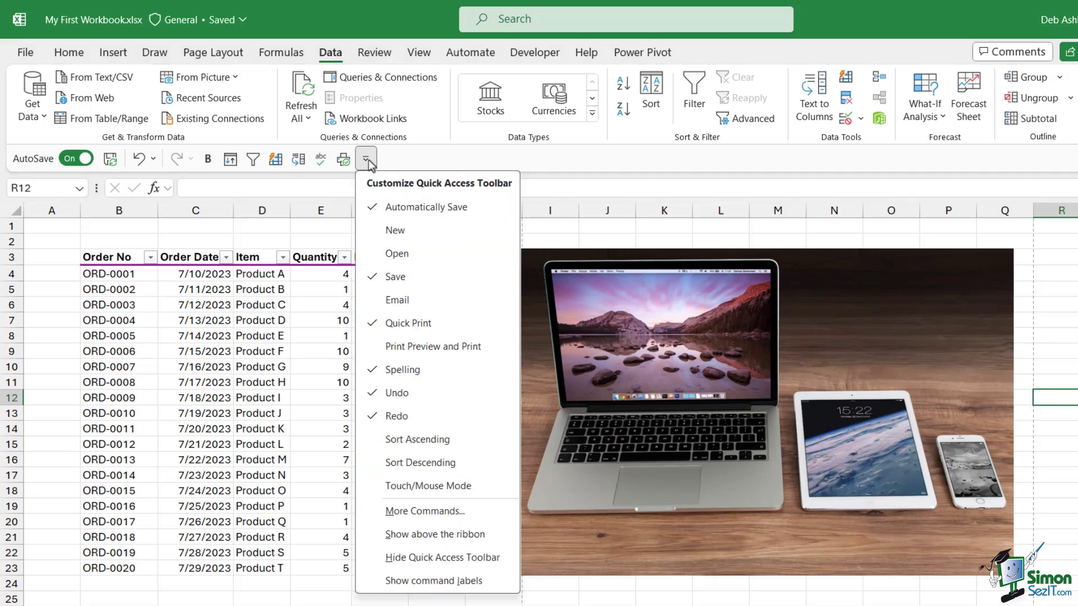
left_click(406, 232)
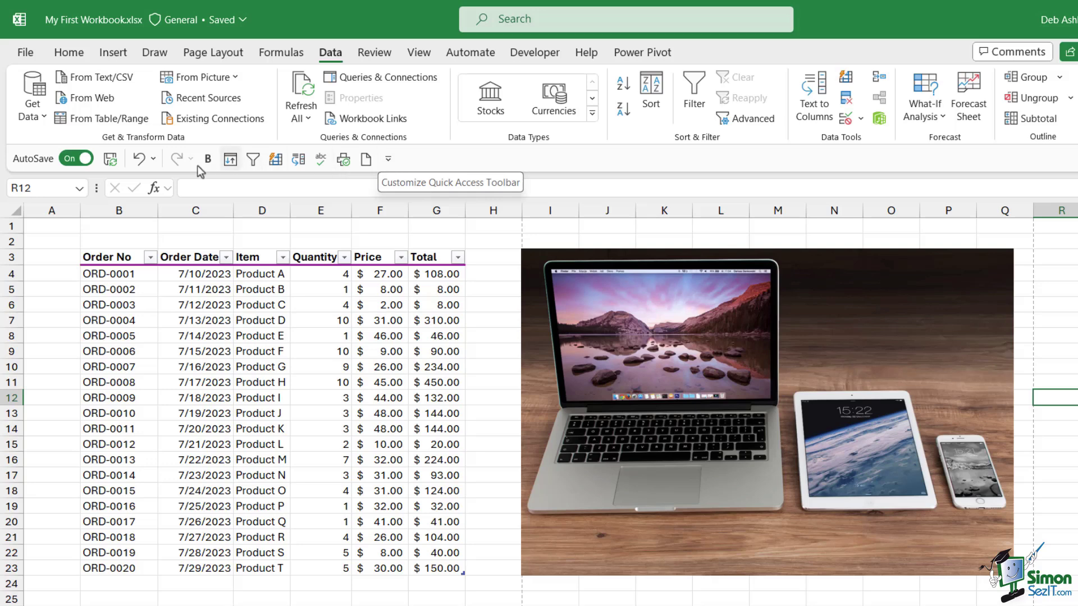
Uncheck New in the customisation dropdown to remove it from the Quick Access Toolbar.
right_click(366, 166)
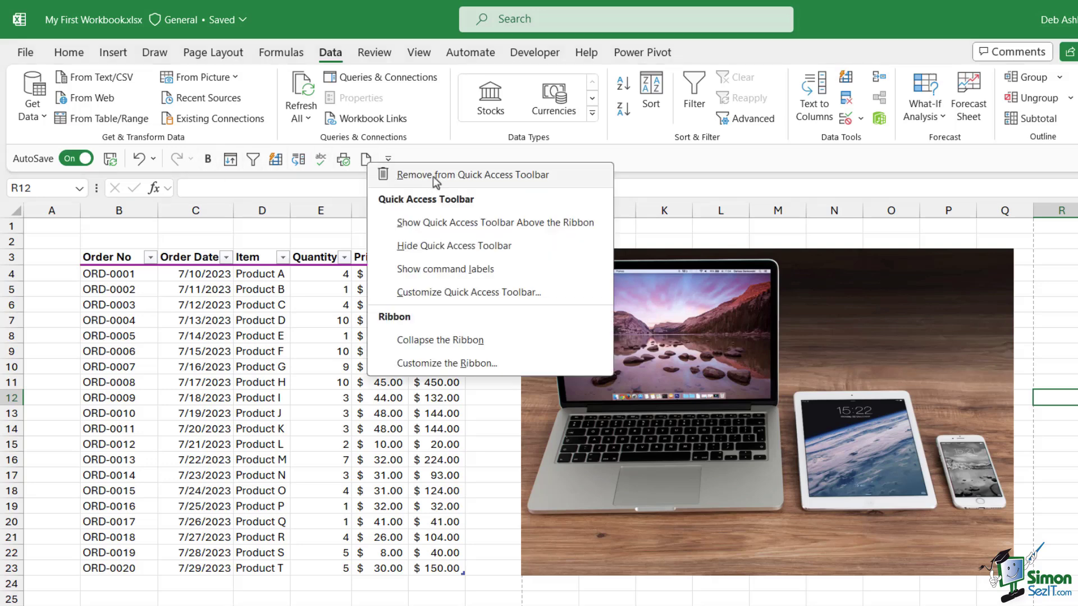
left_click(440, 158)
left_click(388, 159)
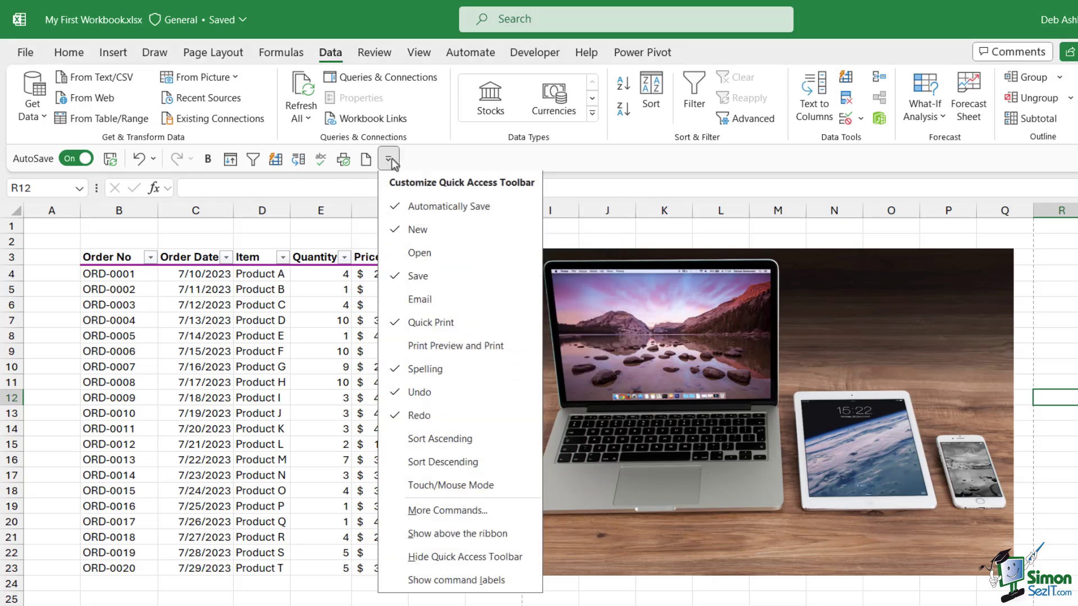
left_click(430, 228)
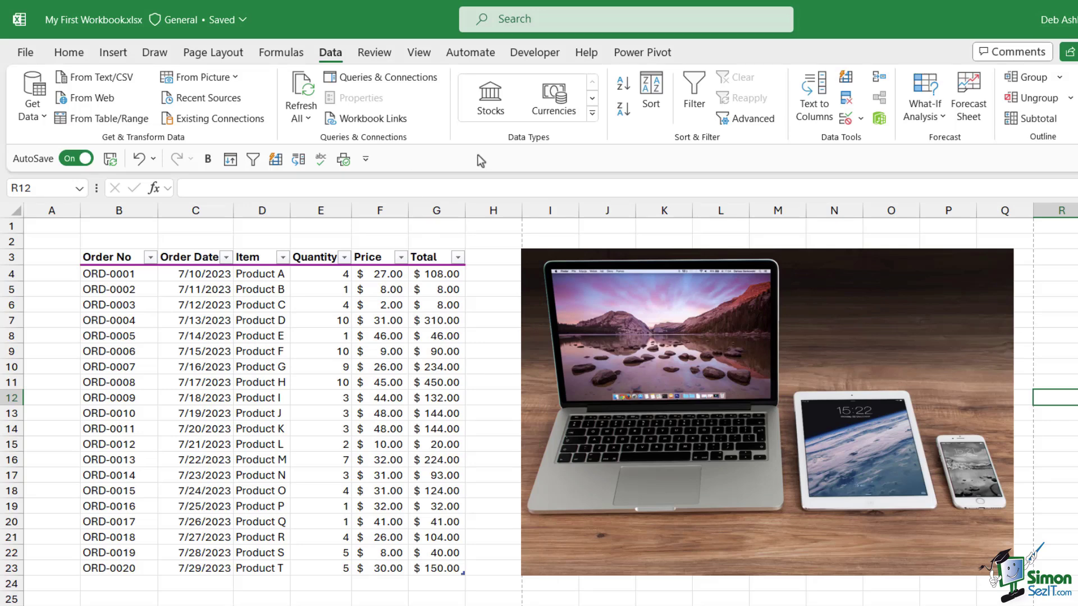
Browse the ribbon tabs and finish on the Formulas tab.
left_click(213, 52)
left_click(284, 52)
left_click(335, 54)
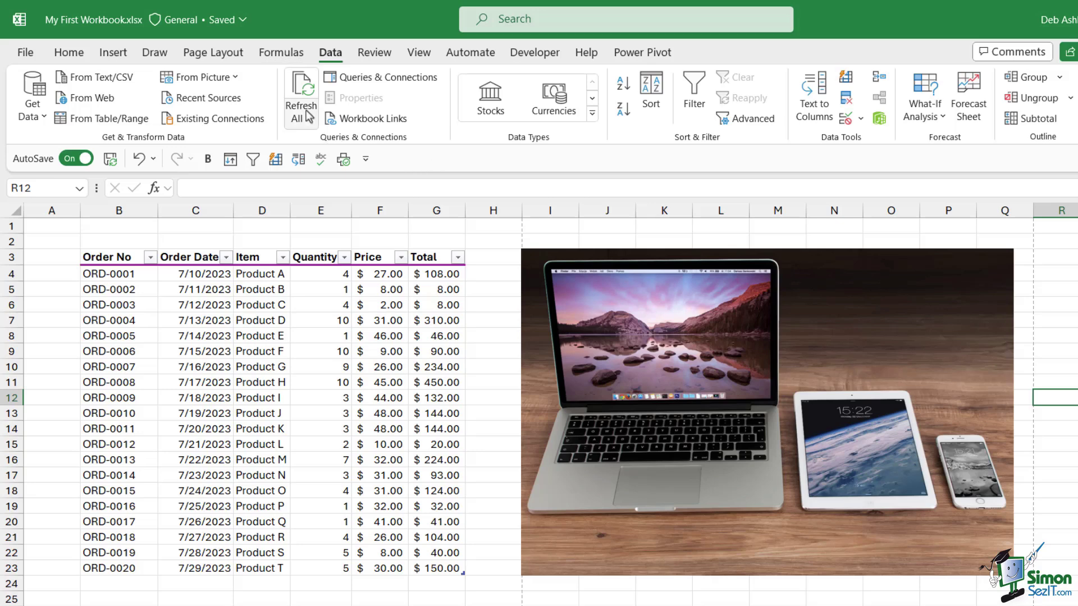
left_click(281, 52)
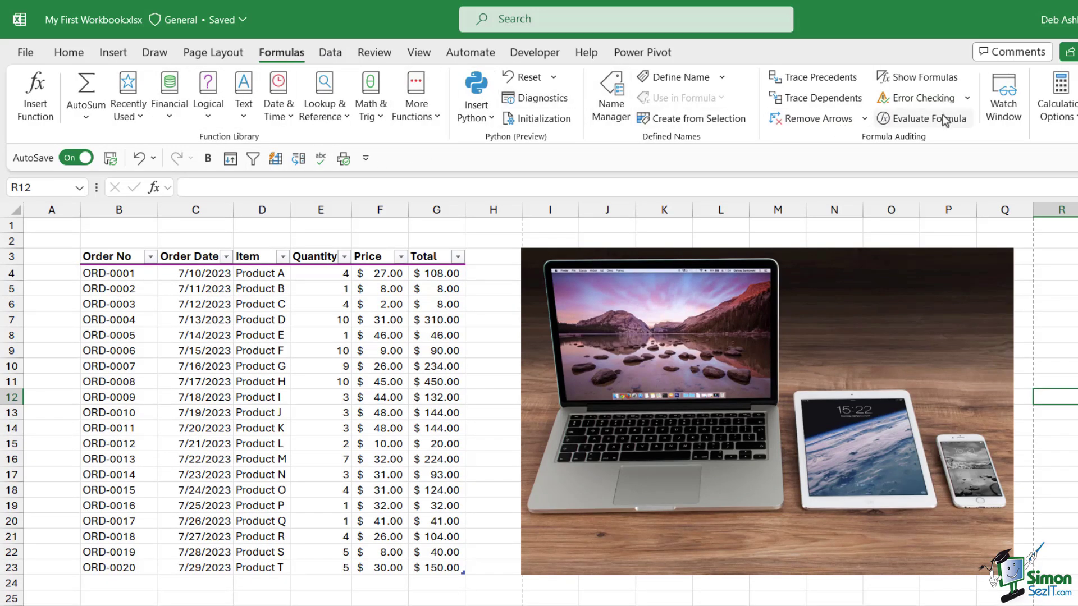
Choose More Commands to open Excel Options at the Quick Access Toolbar page, shifted left.
left_click(366, 159)
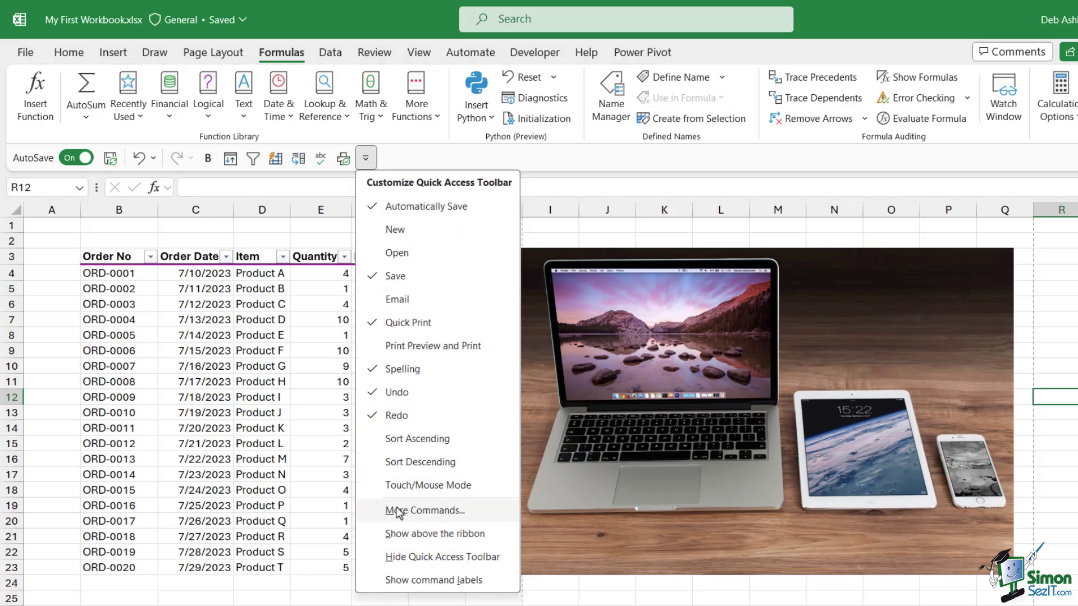
left_click(466, 512)
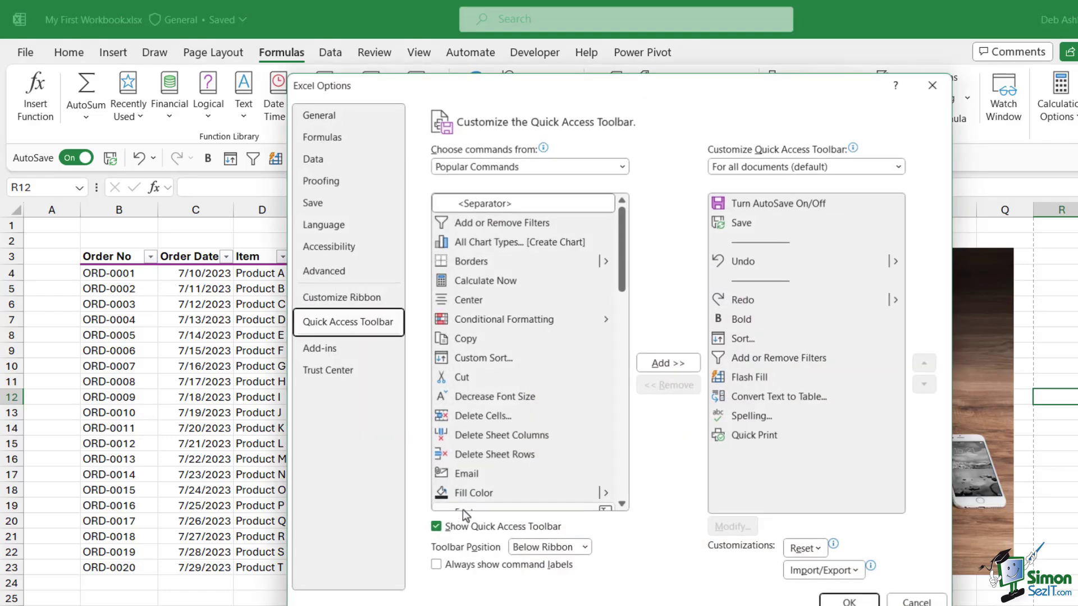
left_click_drag(629, 87, 551, 83)
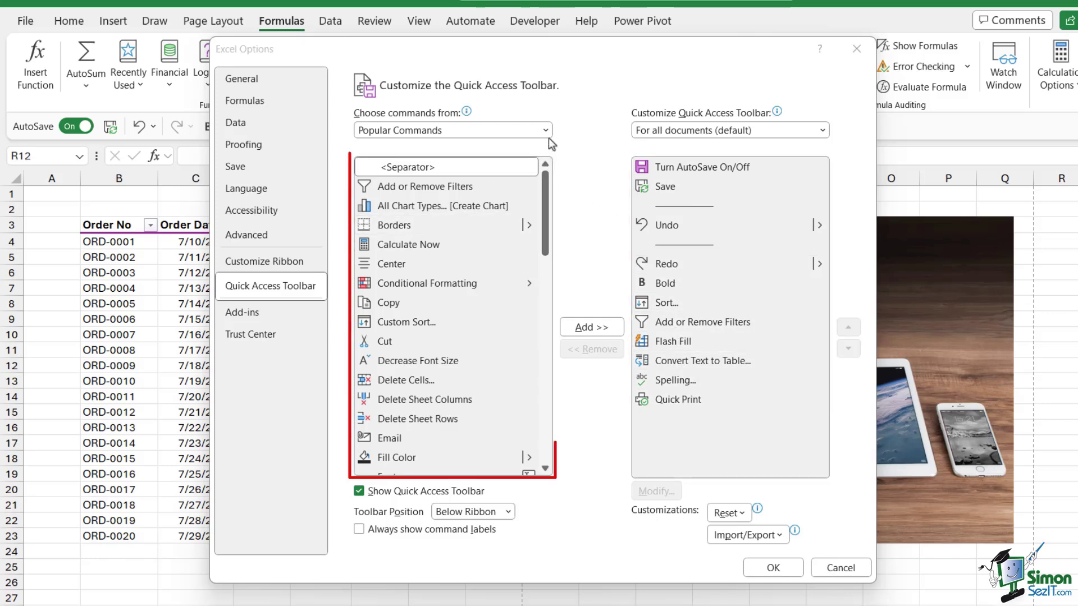
Switch the command source list from Popular Commands to All Commands.
mouse_move(545, 202)
left_mouse_down()
mouse_move(547, 251)
mouse_move(556, 170)
left_mouse_up()
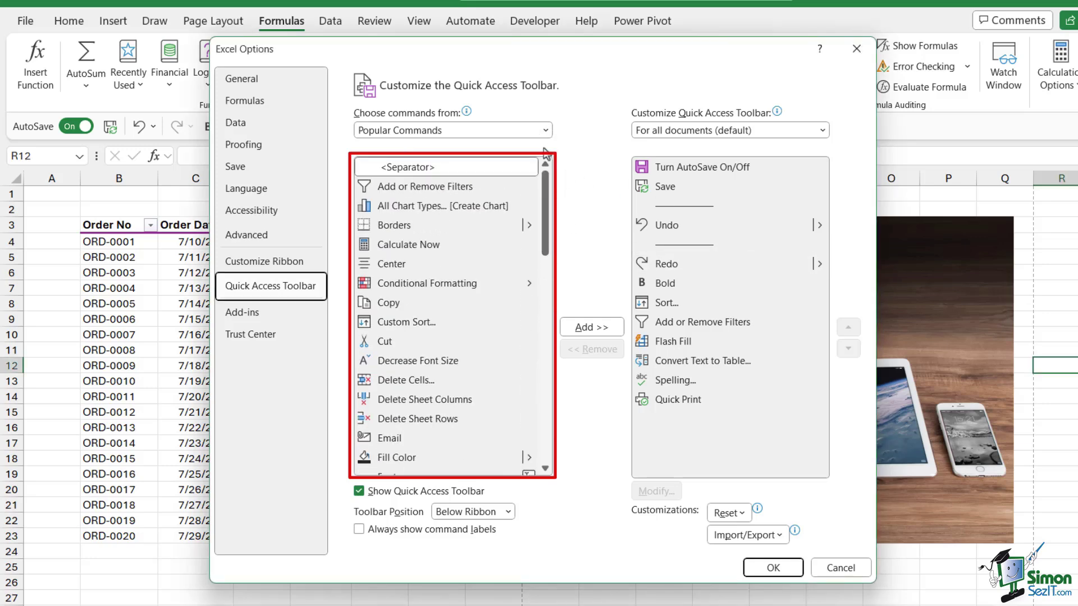
left_click(545, 130)
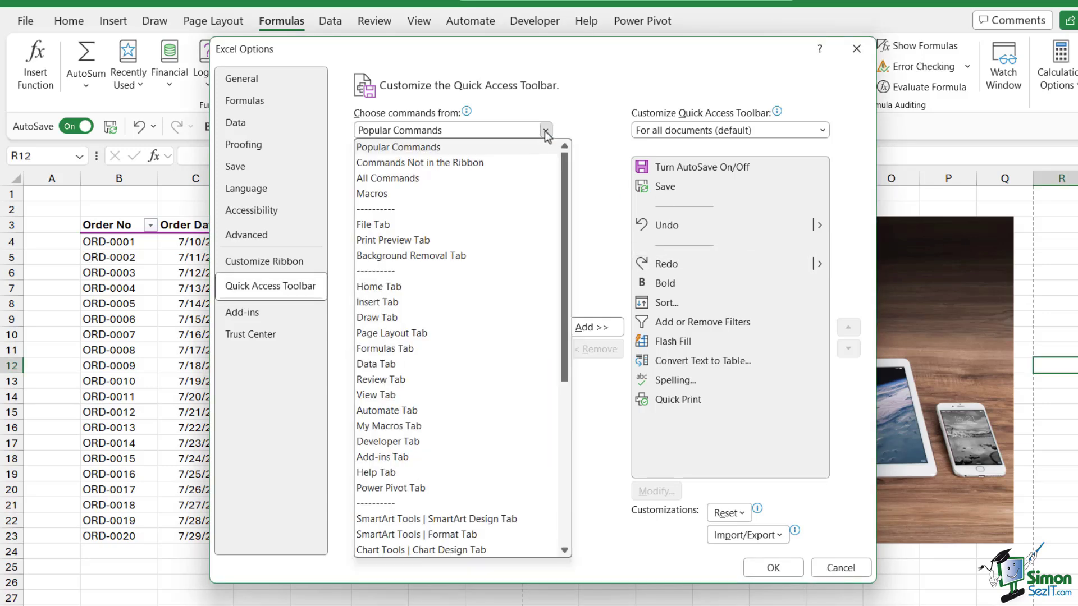
left_click(389, 147)
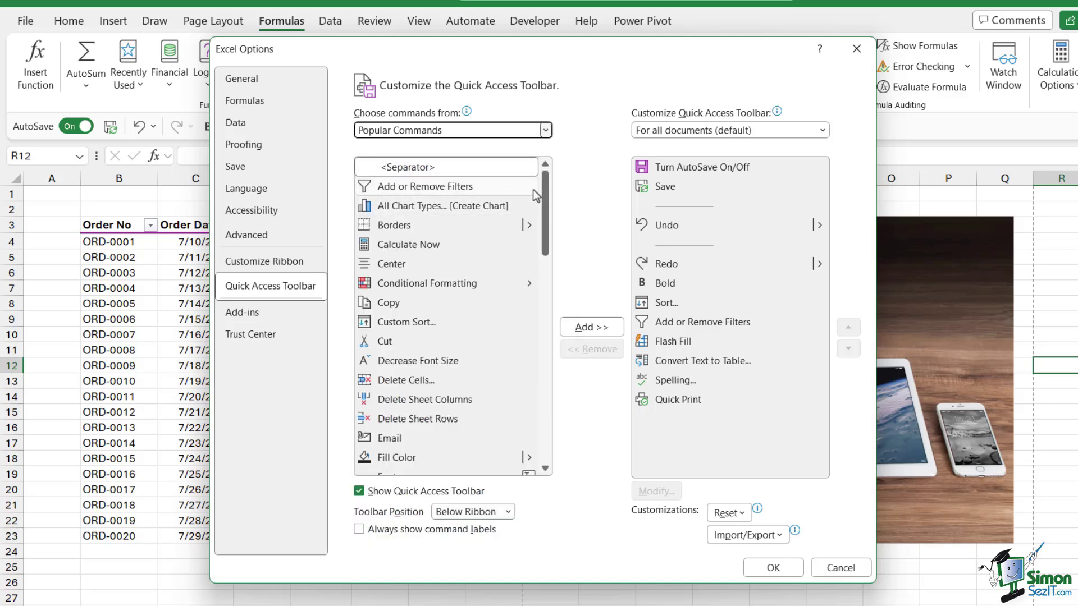
left_click_drag(545, 183, 542, 288)
left_click(545, 131)
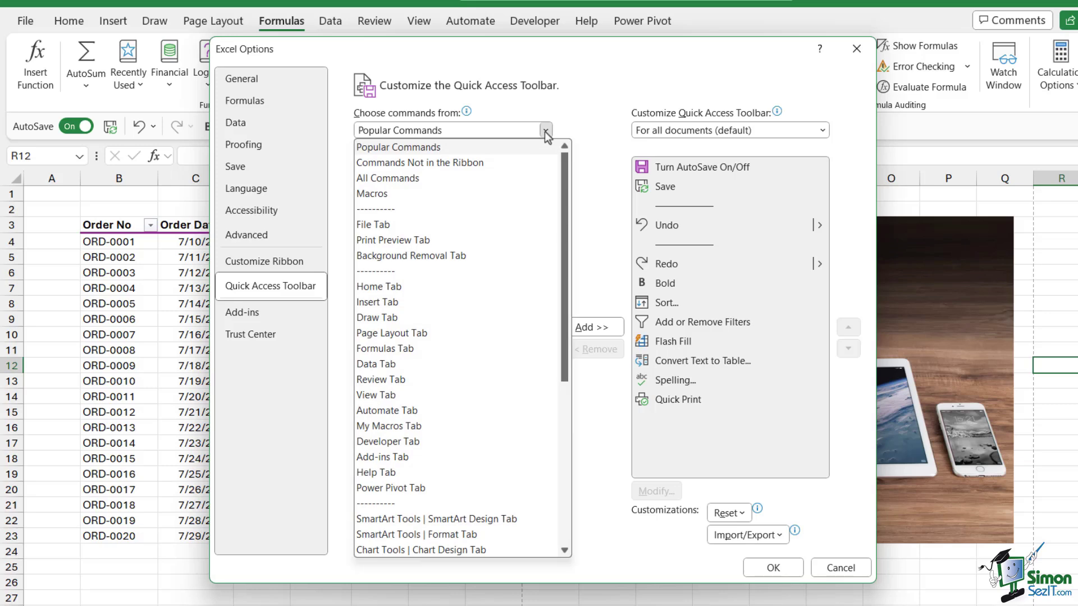
left_click(420, 179)
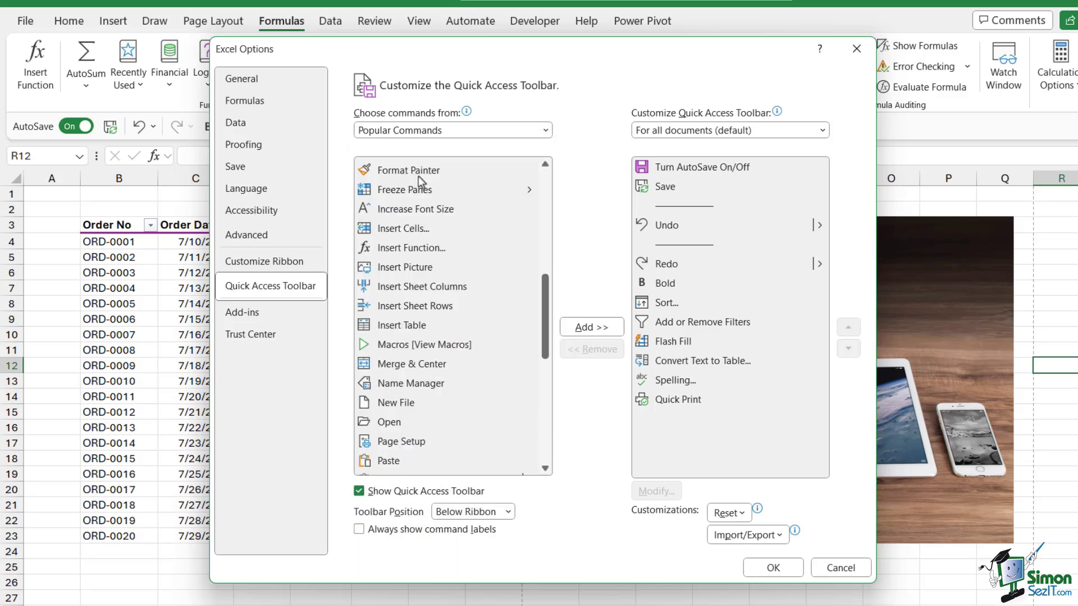
mouse_move(546, 174)
left_mouse_down()
mouse_move(545, 260)
mouse_move(547, 176)
left_mouse_up()
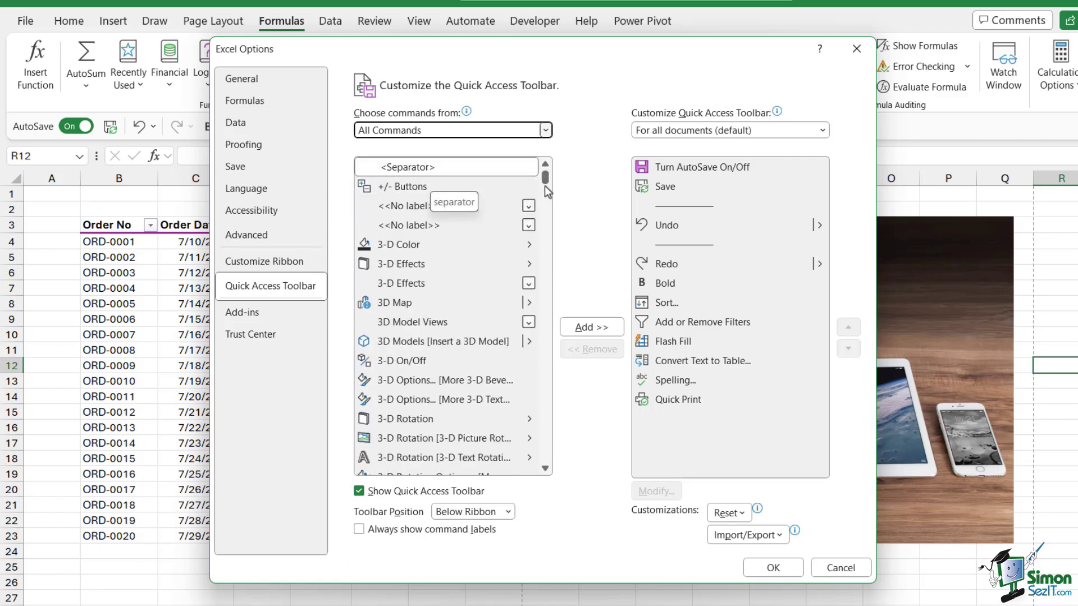
mouse_move(546, 178)
left_mouse_down()
mouse_move(545, 203)
mouse_move(546, 186)
left_mouse_up()
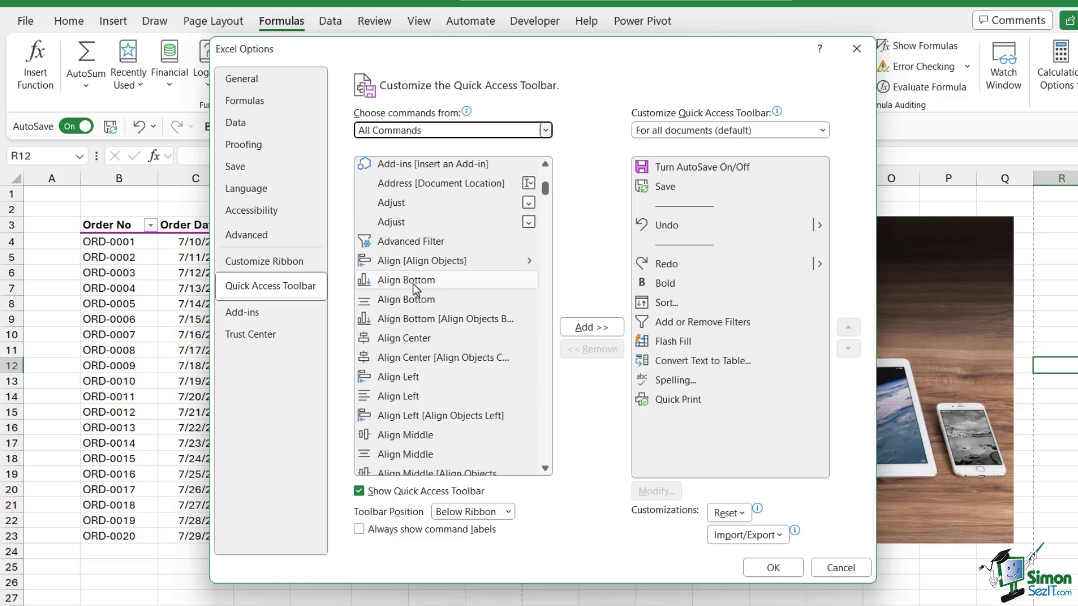
Add Align Bottom, Align Left and Align Middle to the toolbar list.
left_click(391, 282)
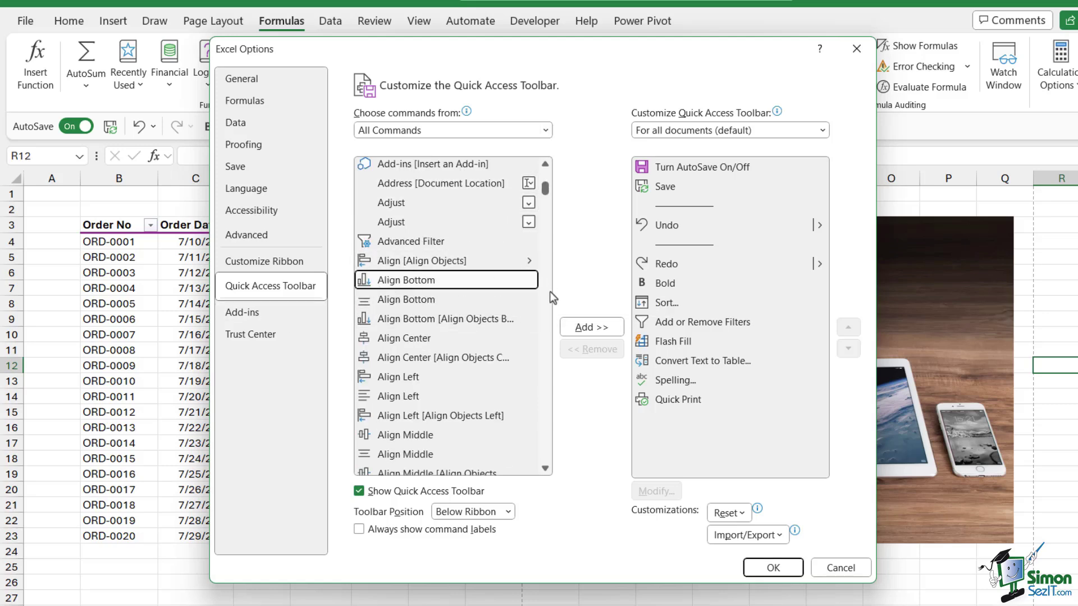
left_click(586, 328)
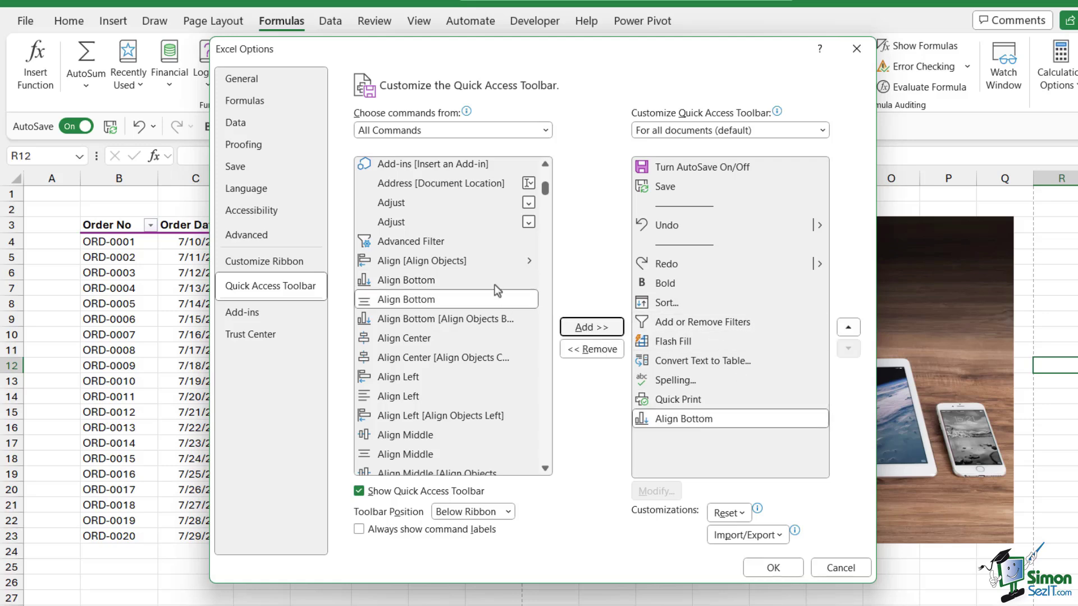
left_click(404, 377)
left_click(601, 330)
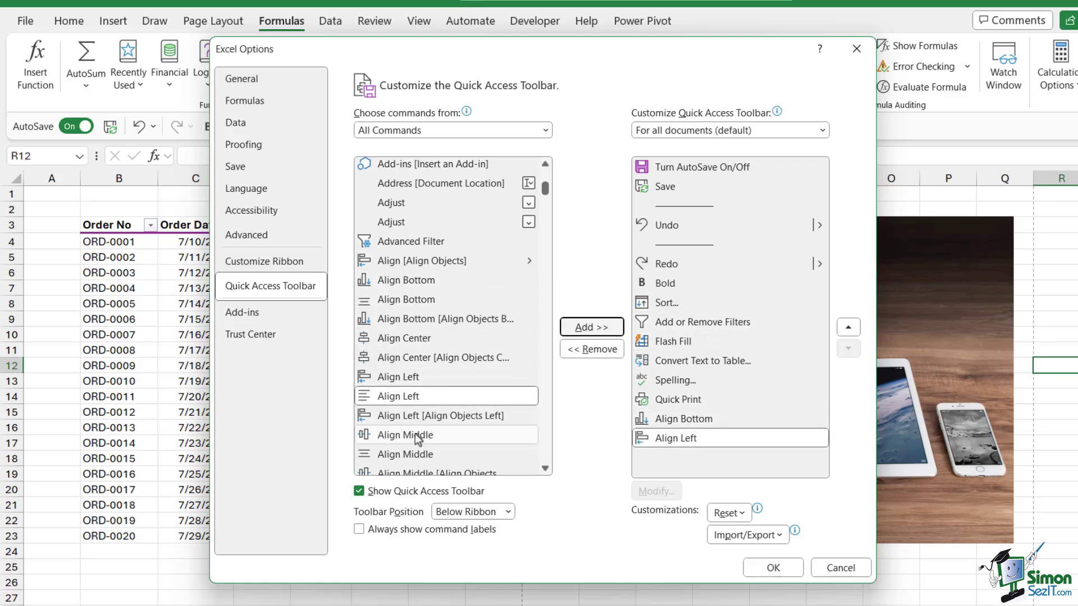
left_click(416, 434)
left_click(592, 329)
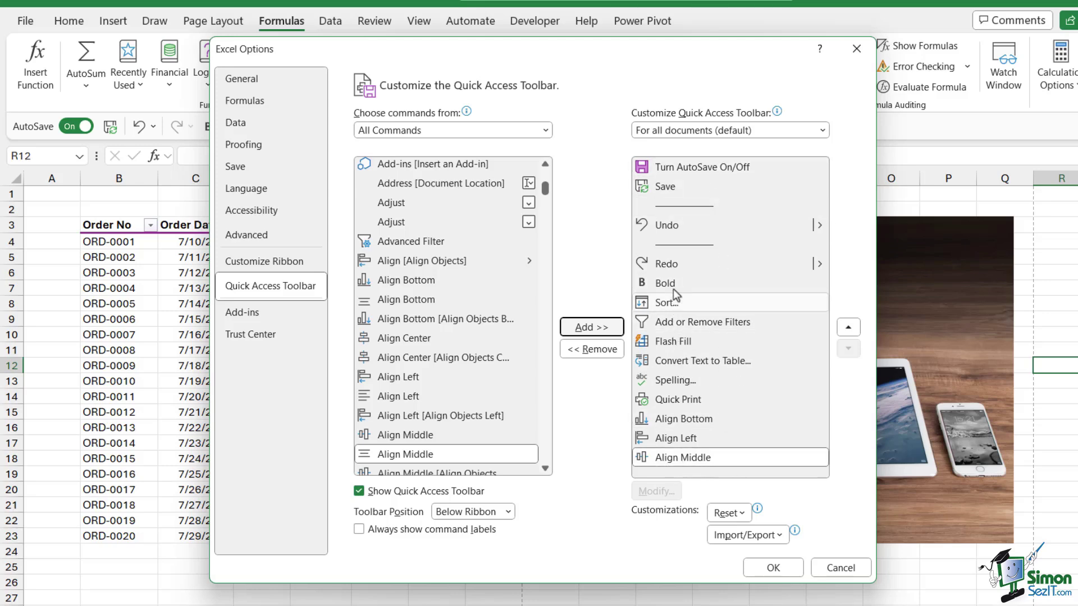
Remove Convert Text to Table, and move Flash Fill up then back below Add or Remove Filters.
left_click(687, 362)
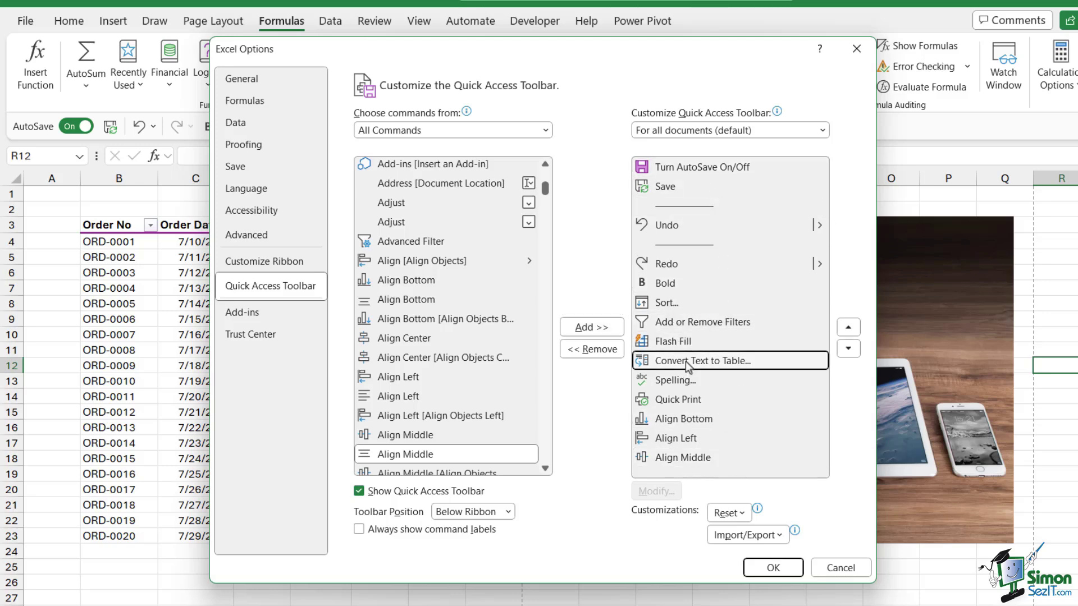
left_click(591, 349)
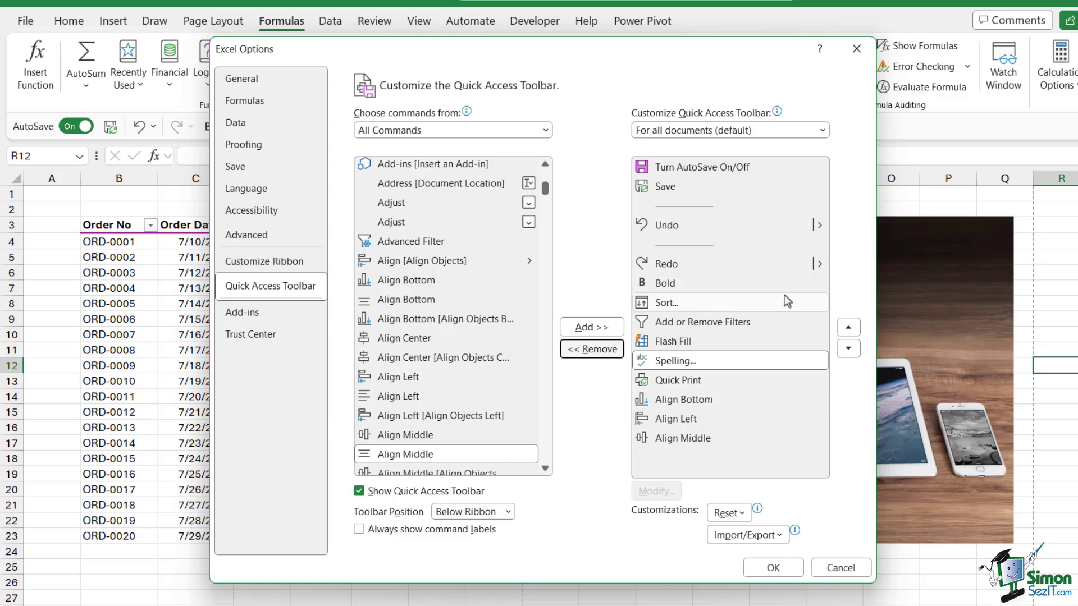
left_click(690, 341)
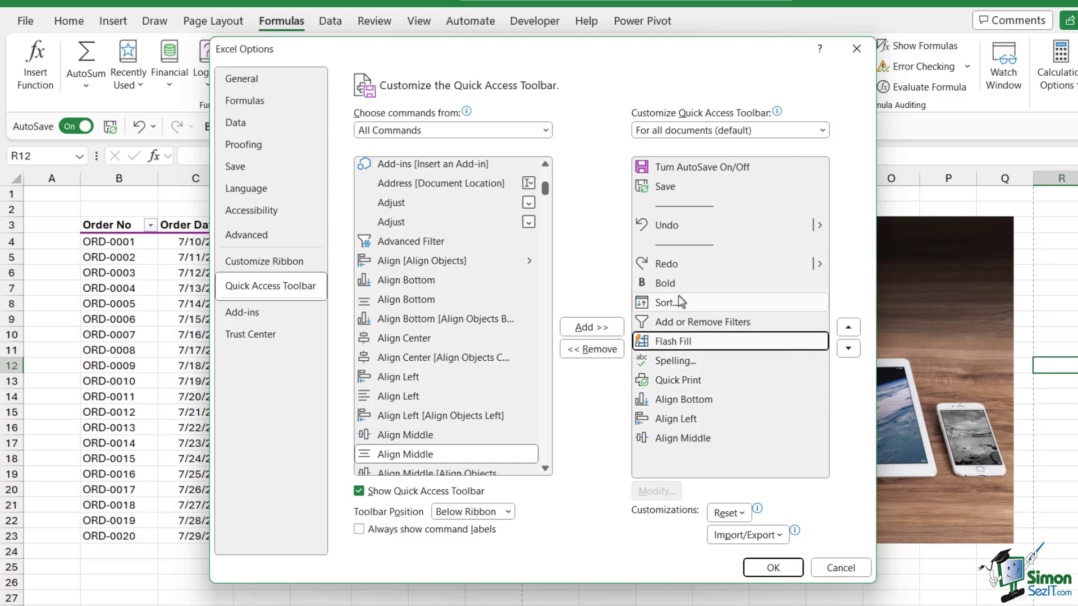
left_click(849, 329)
left_click(849, 329)
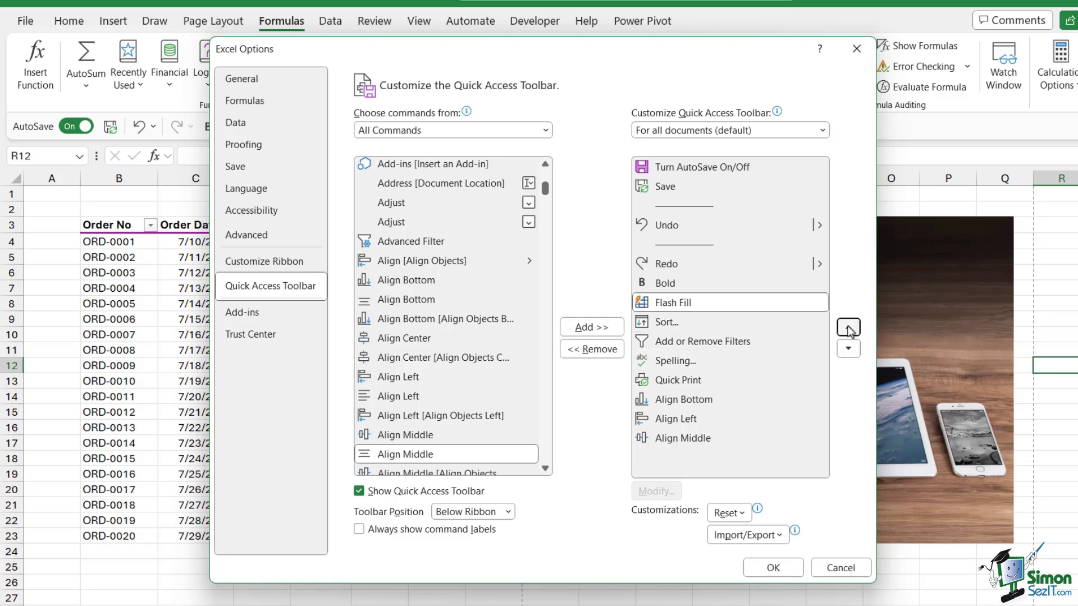
left_click(848, 329)
left_click(852, 350)
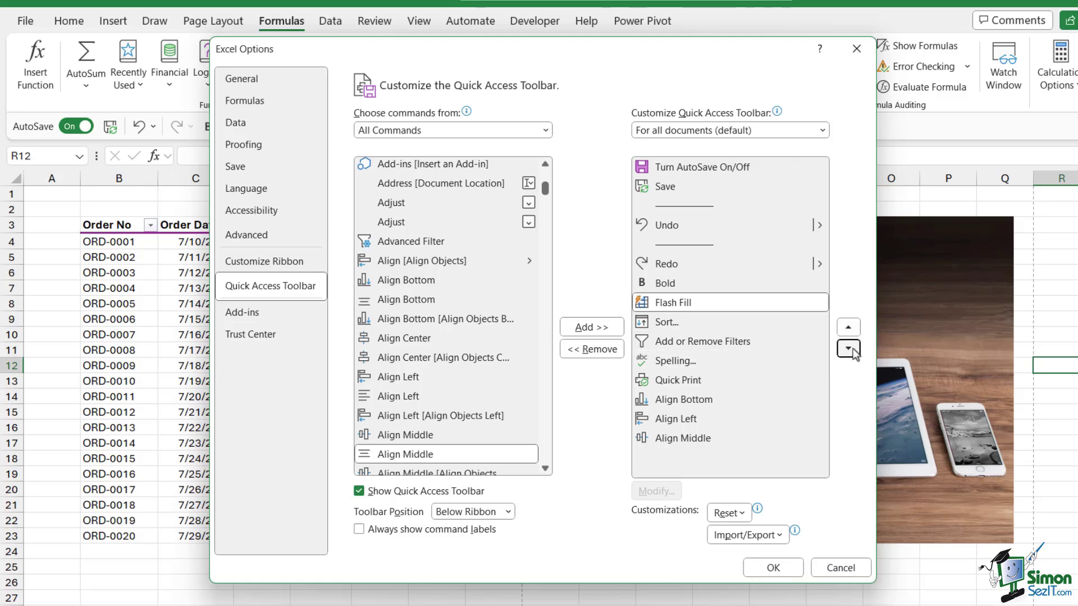
left_click(852, 350)
left_click(852, 350)
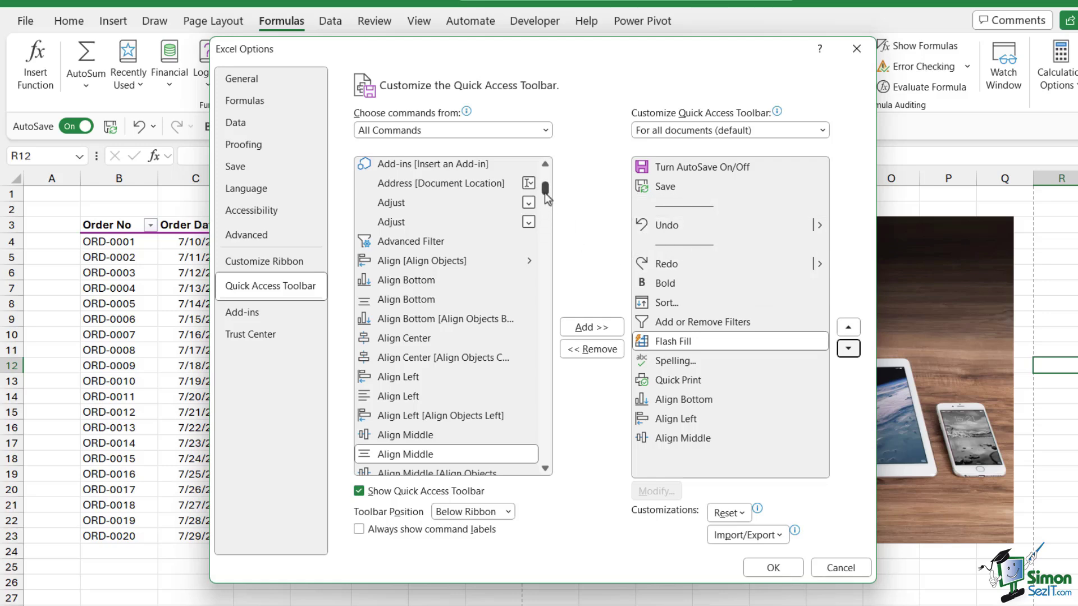
Add two <Separator> entries from All Commands to the toolbar list.
left_click_drag(546, 194, 547, 165)
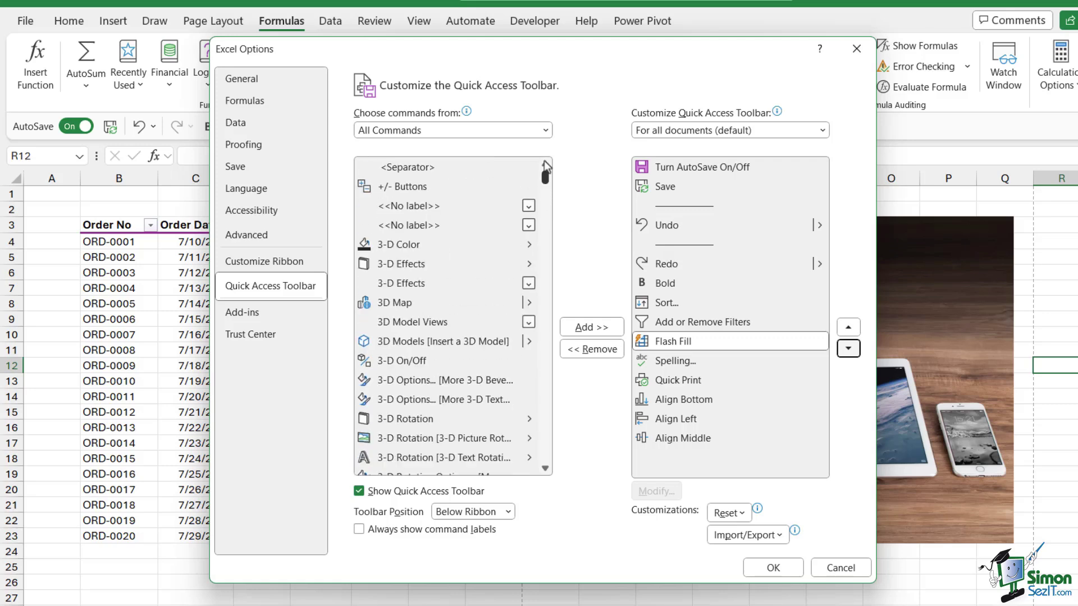
left_click(417, 130)
left_click(476, 130)
left_click(437, 165)
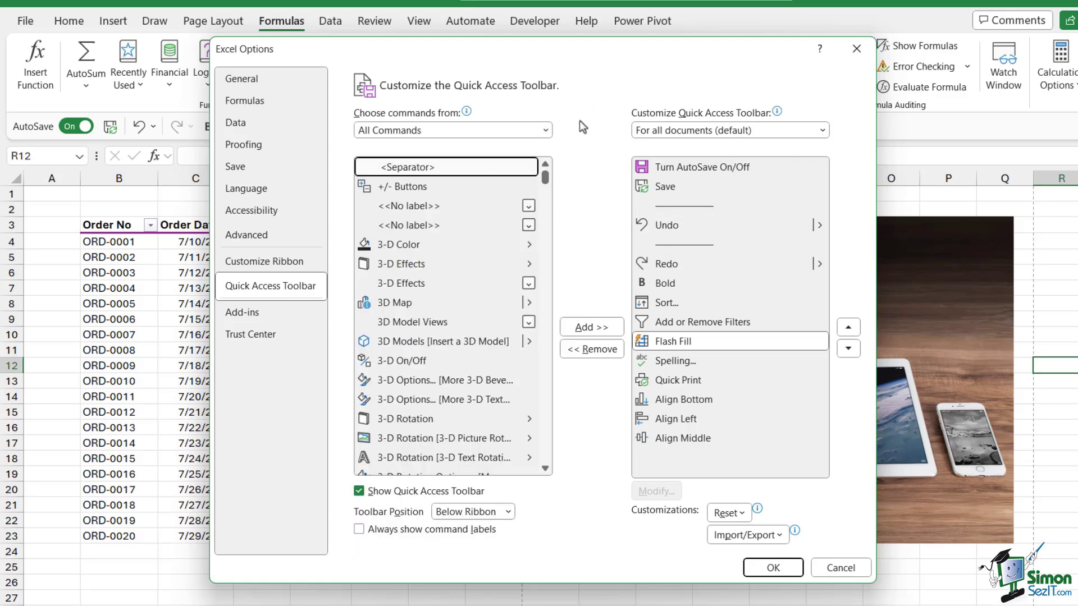
left_click(594, 332)
left_click(591, 328)
Position the separators below Redo, below Bold and below Quick Print.
left_click(686, 361)
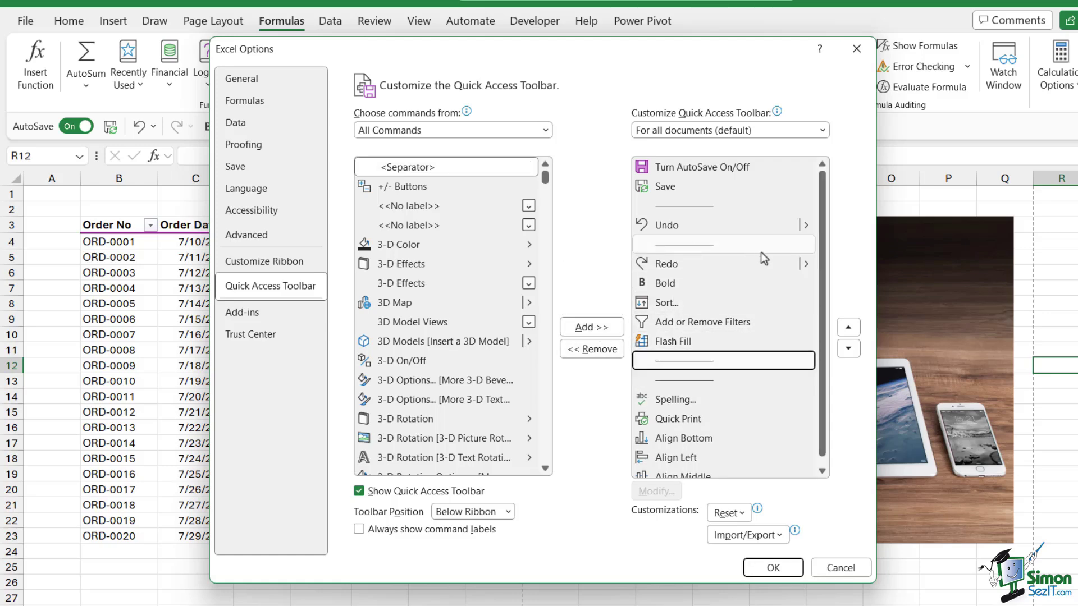
left_click(691, 243)
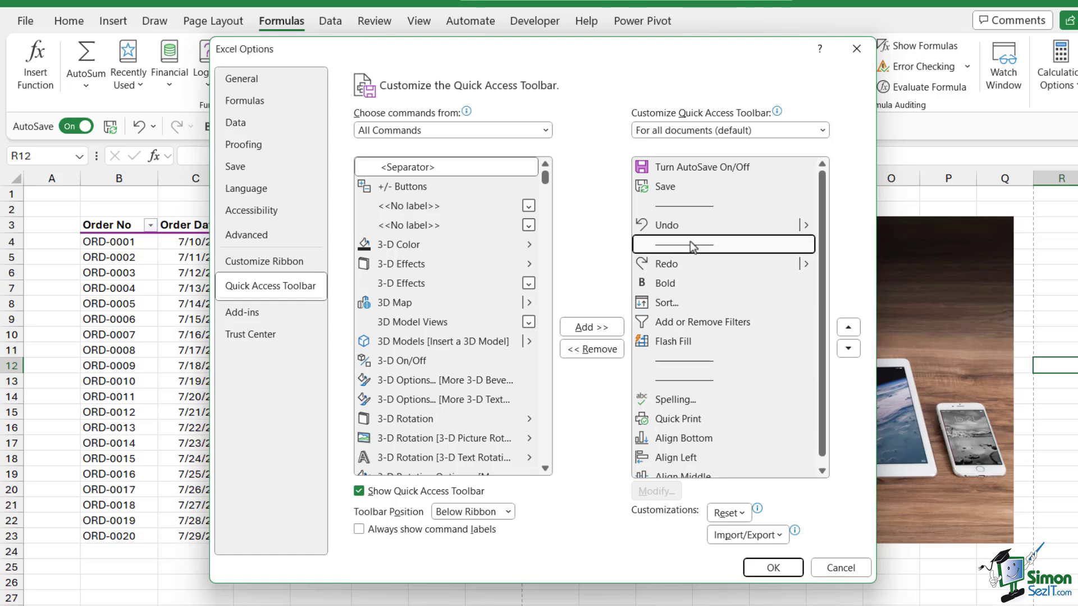
left_click(847, 348)
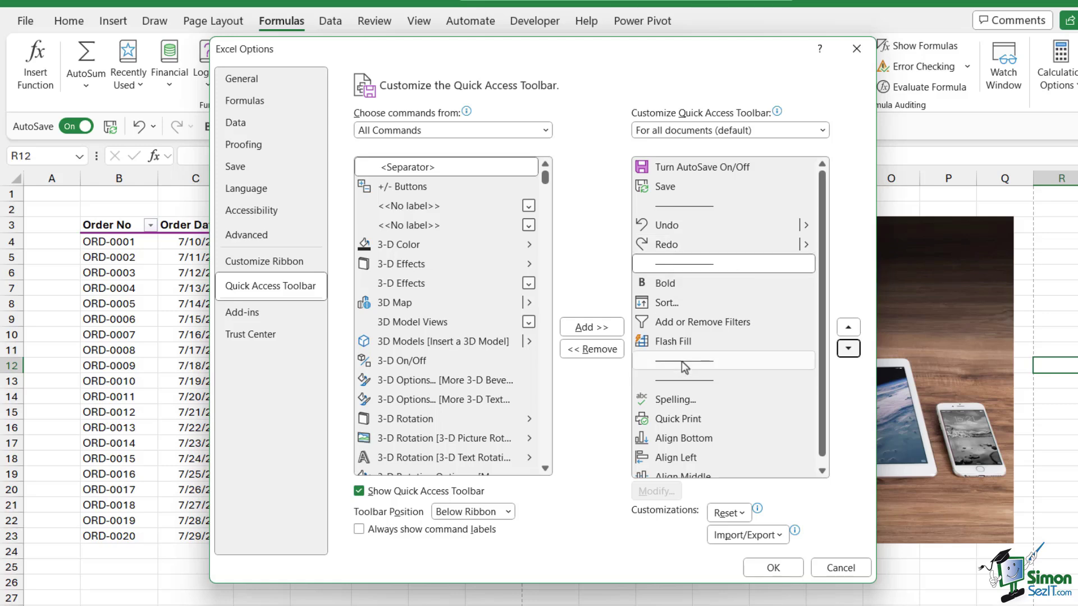
left_click(774, 361)
left_click(848, 328)
left_click(847, 327)
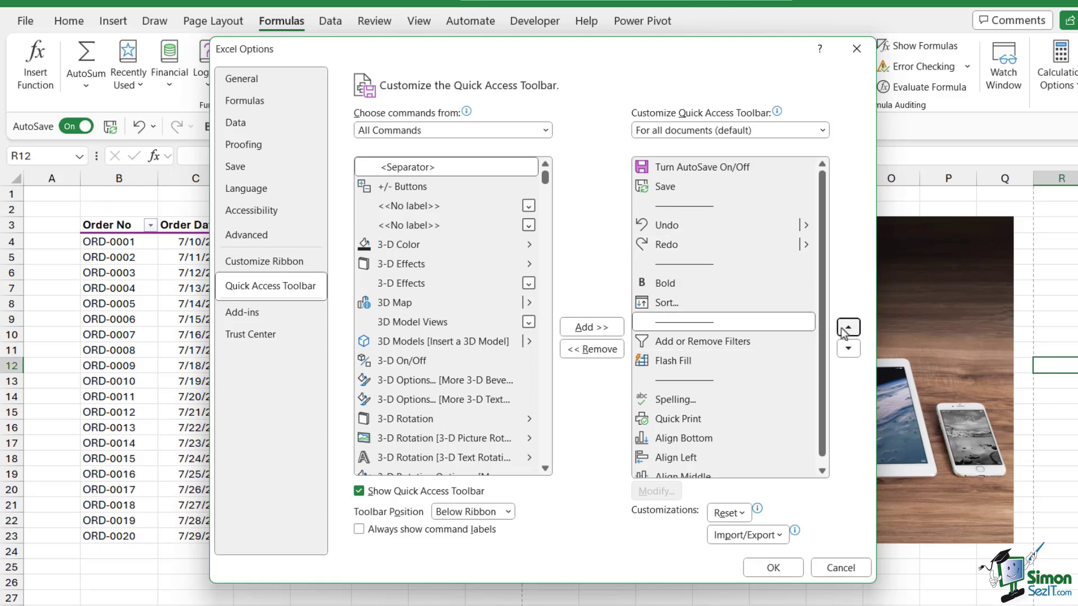
left_click(844, 331)
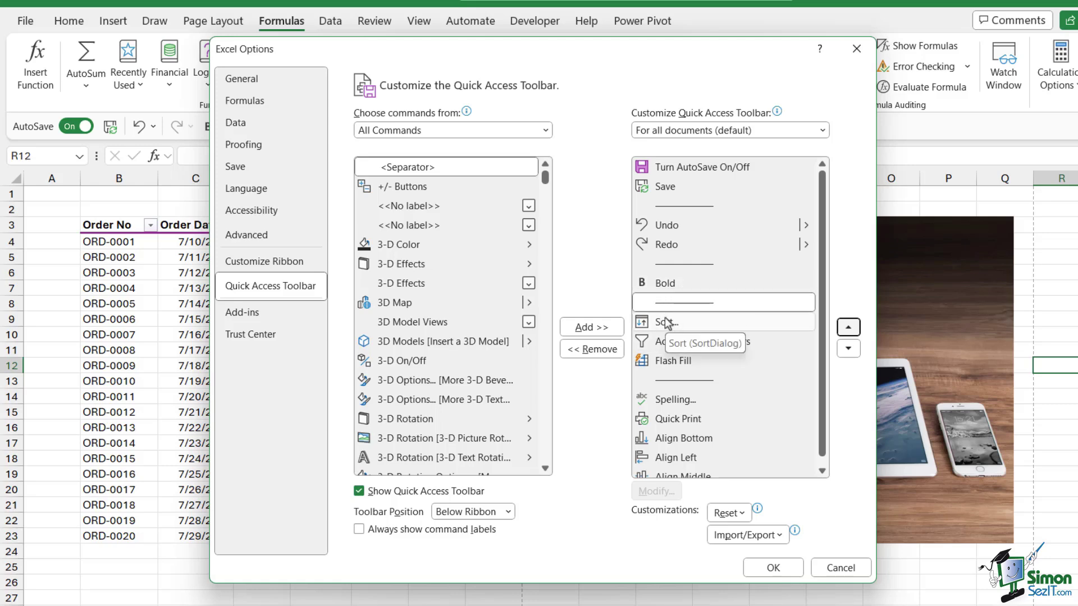
scroll(689, 375, "down", 1)
left_click(690, 372)
left_click(847, 348)
left_click(848, 348)
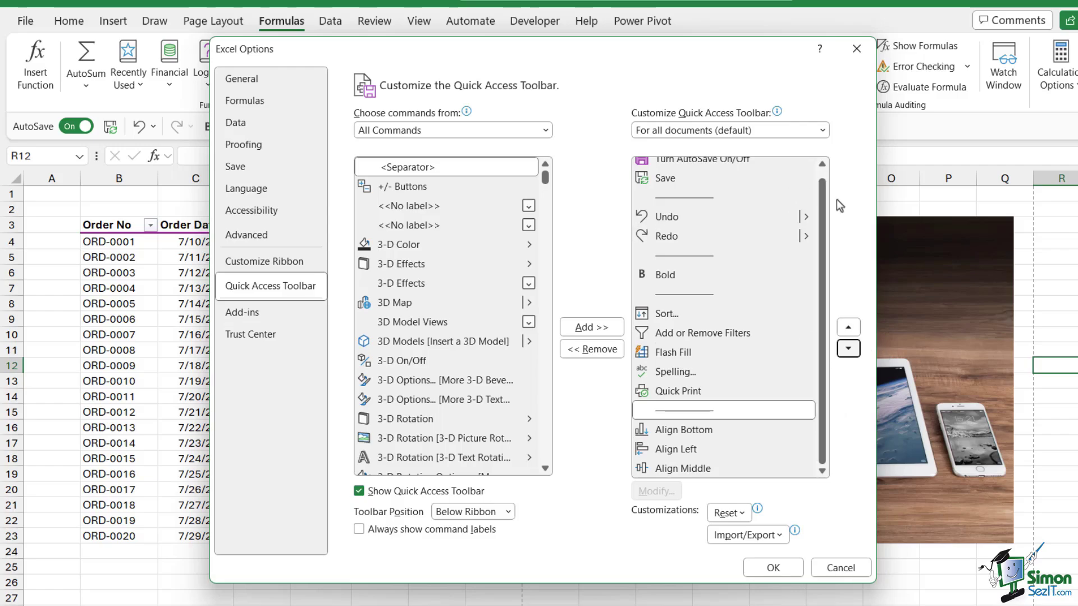
Confirm the toolbar changes with OK, then choose Show above the Ribbon.
left_click(757, 574)
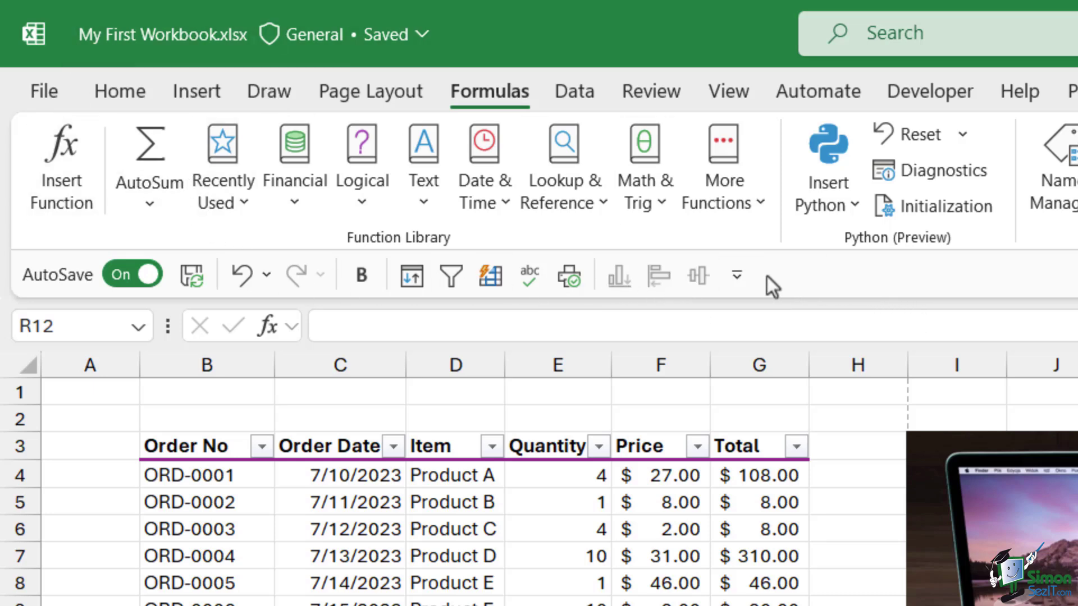
left_click(737, 276)
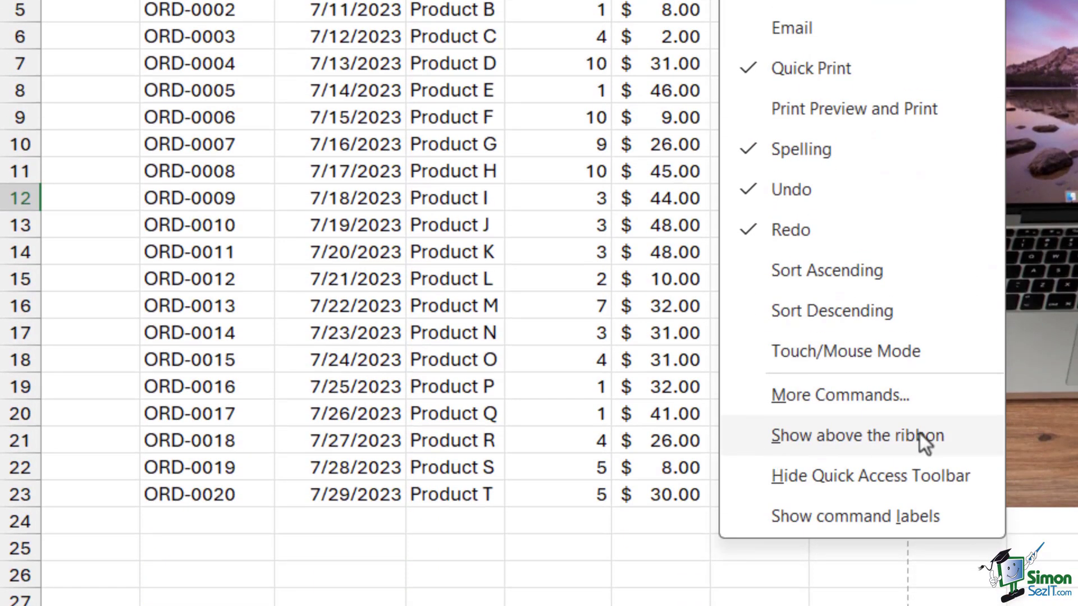
left_click(919, 433)
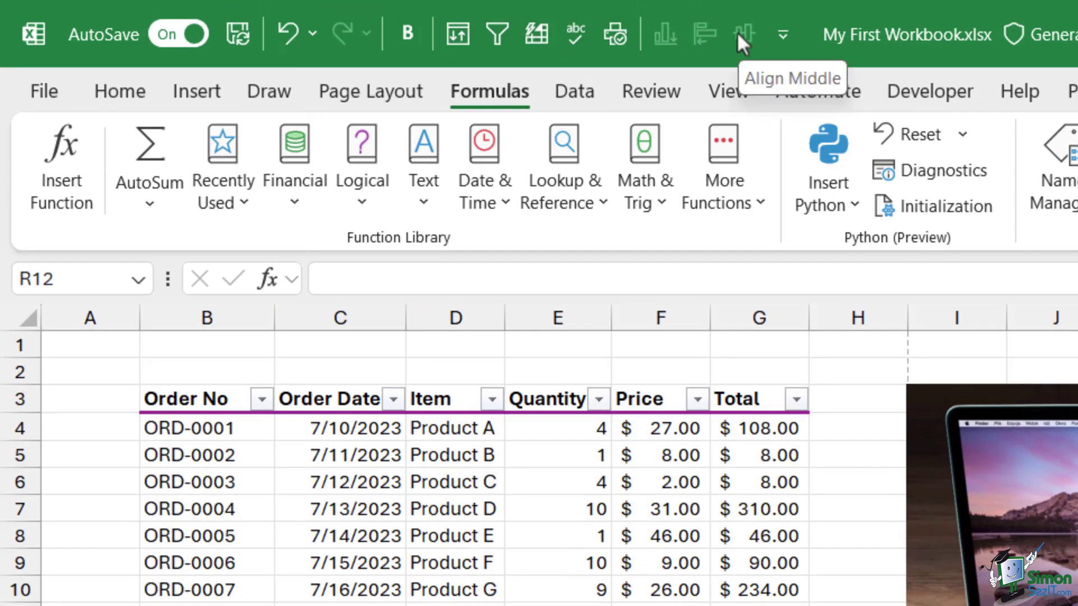
Choose Show Below the Ribbon, then Hide Quick Access Toolbar from the customisation dropdown.
left_click(782, 36)
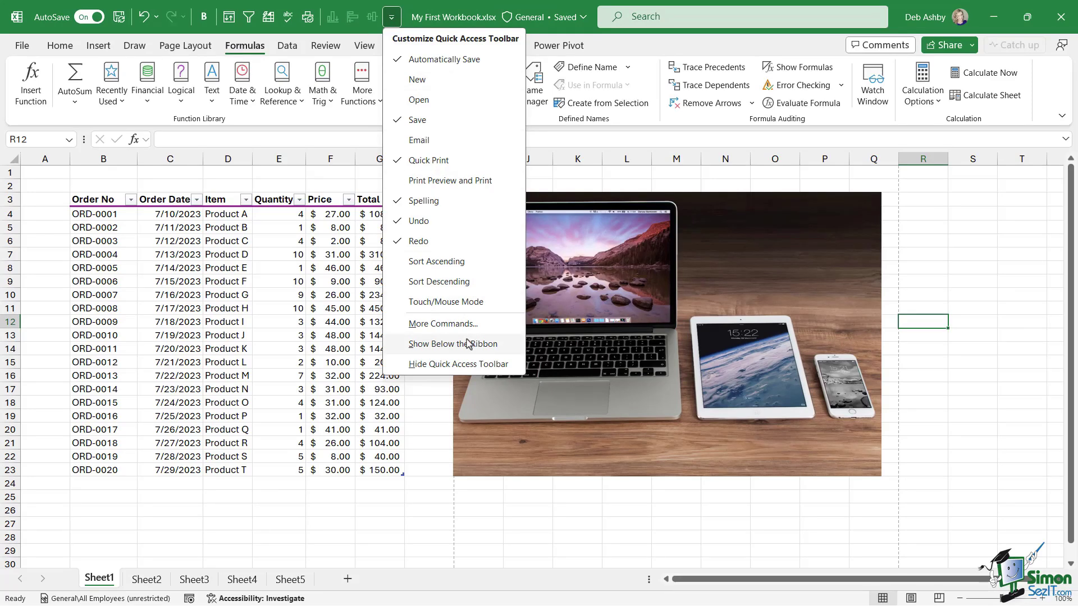
left_click(452, 344)
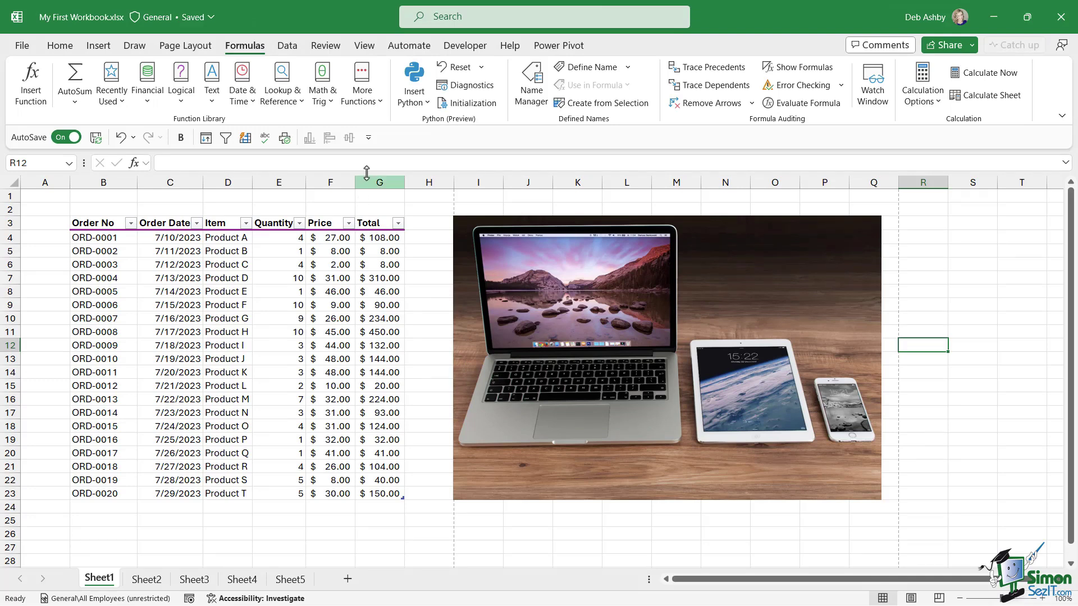
left_click(368, 138)
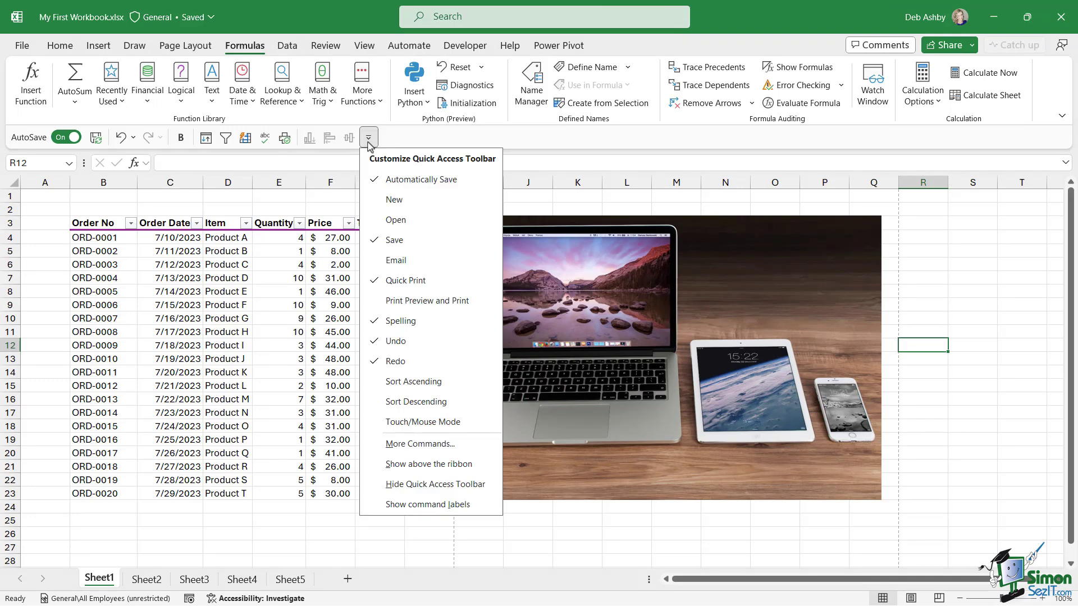
left_click(417, 484)
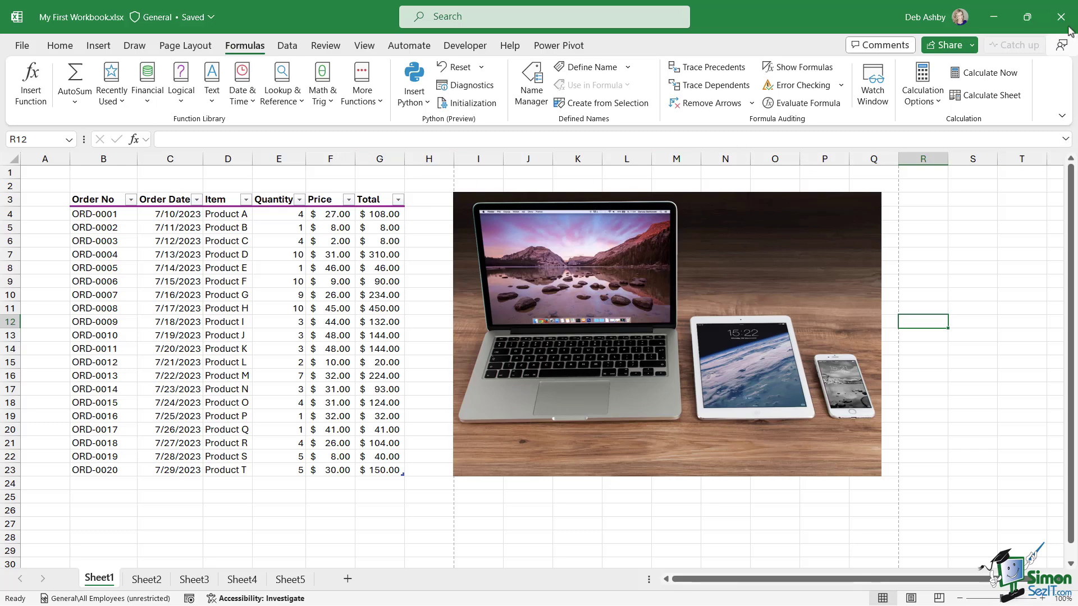
Choose Show Quick Access Toolbar from the Ribbon Display Options menu.
left_click(1062, 118)
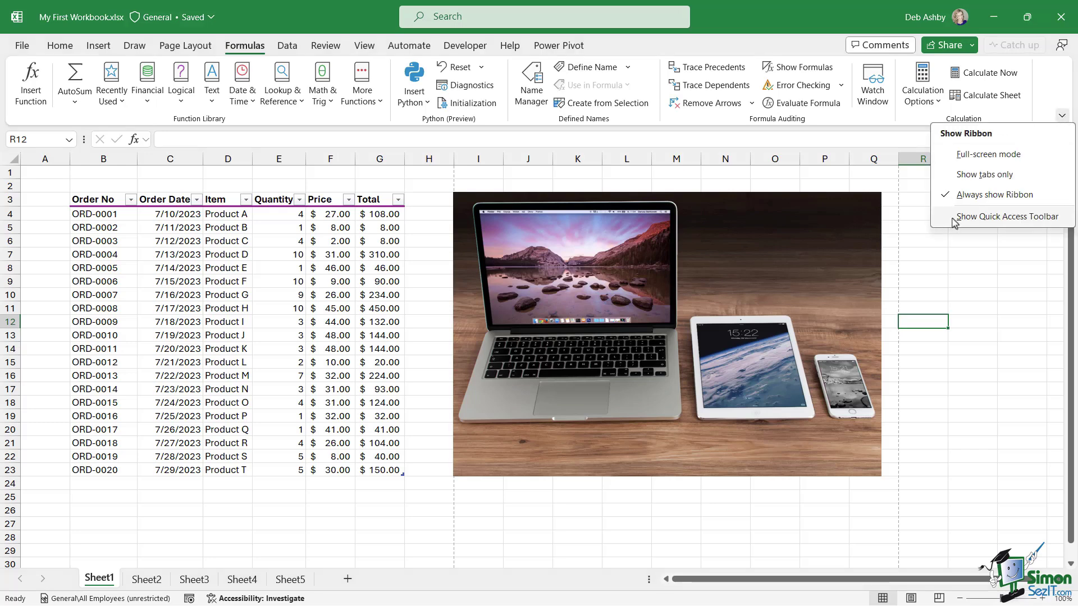
left_click(1000, 218)
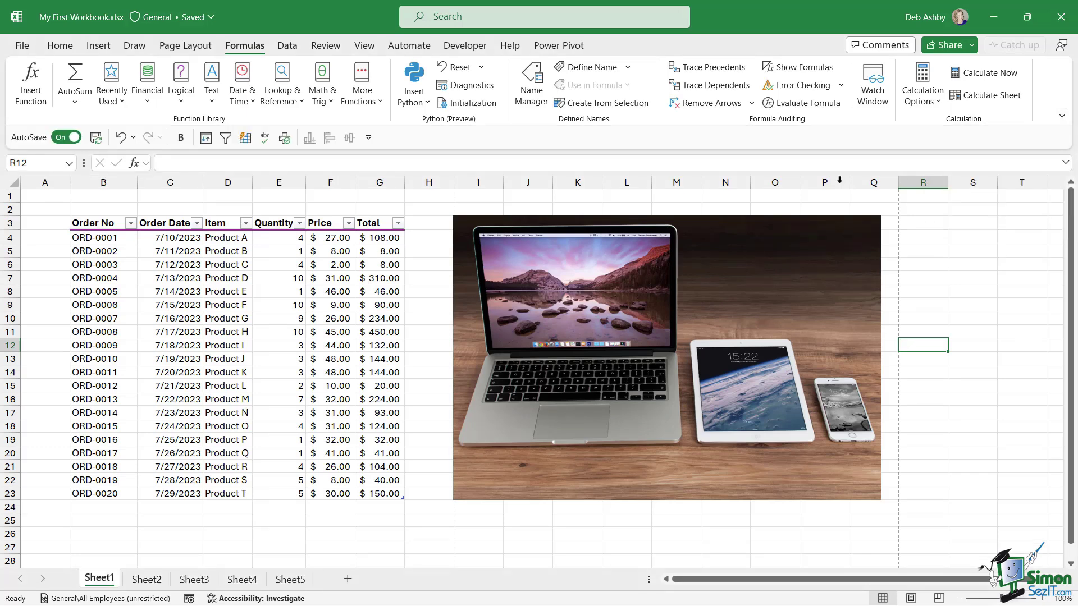